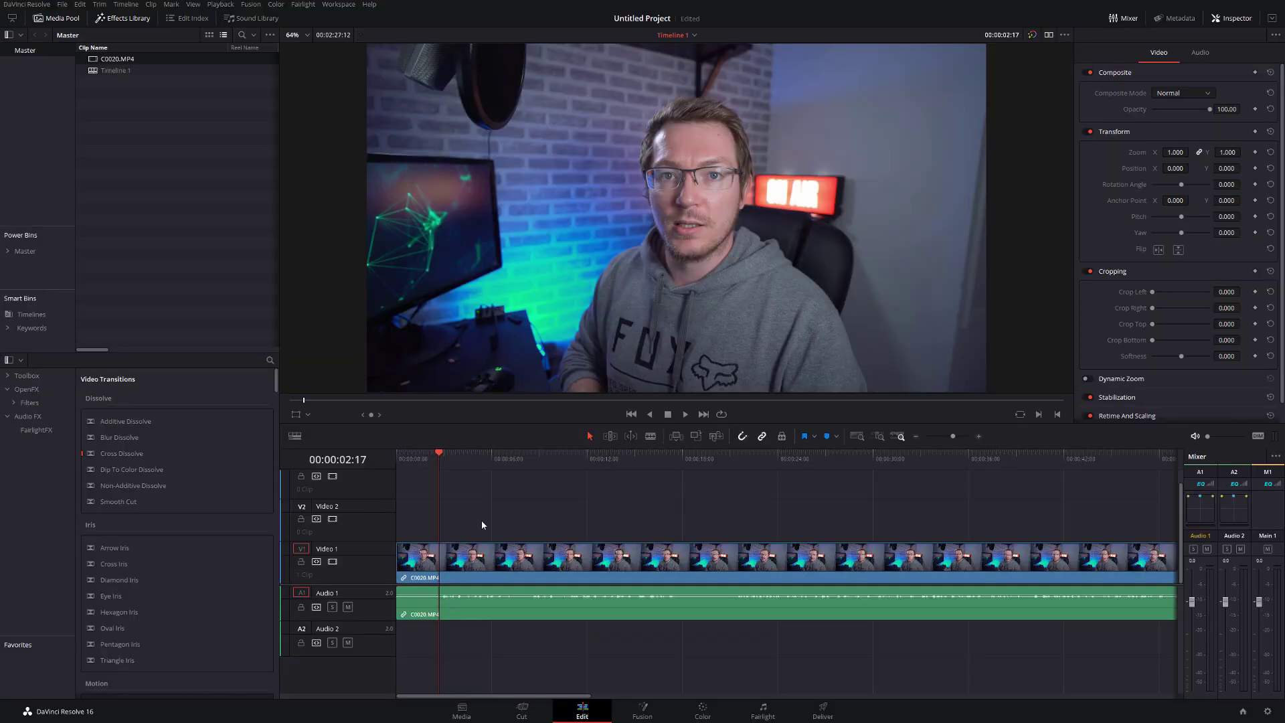
Move C0020.MP4 and its audio up to Video 2 and drop a Solid Color generator on Video 1
click(478, 568)
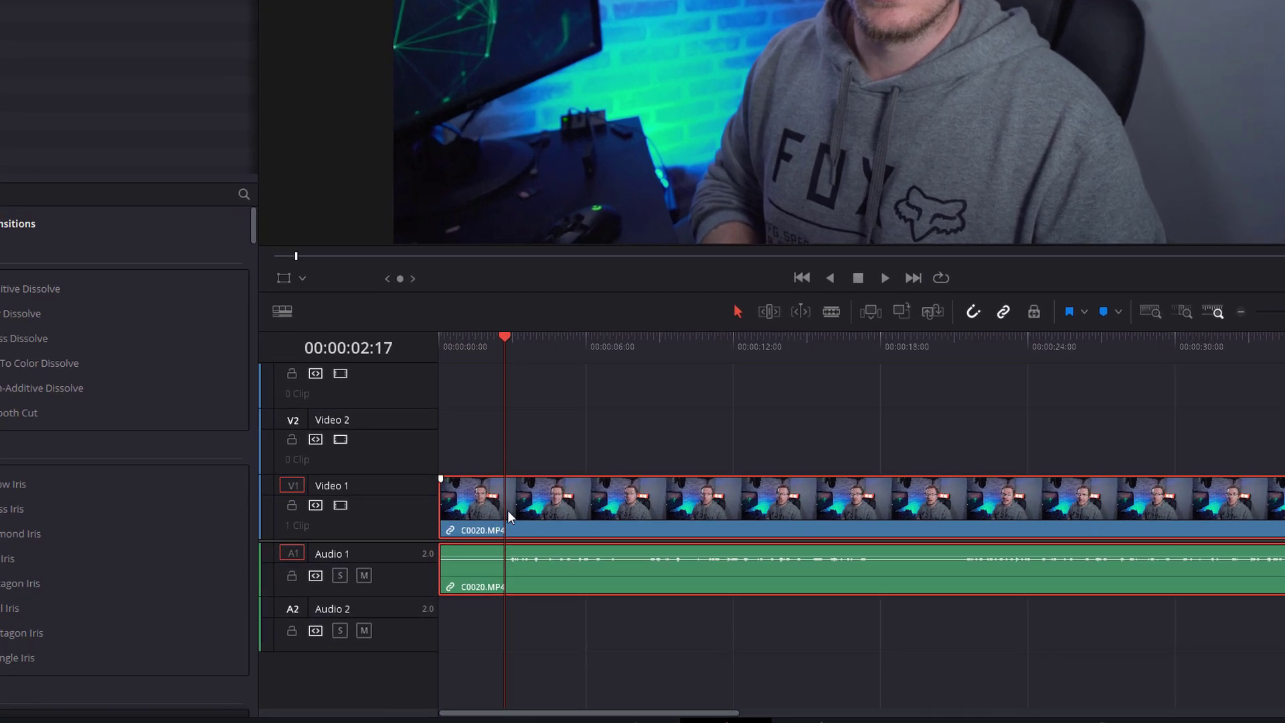
drag(501, 511, 435, 443)
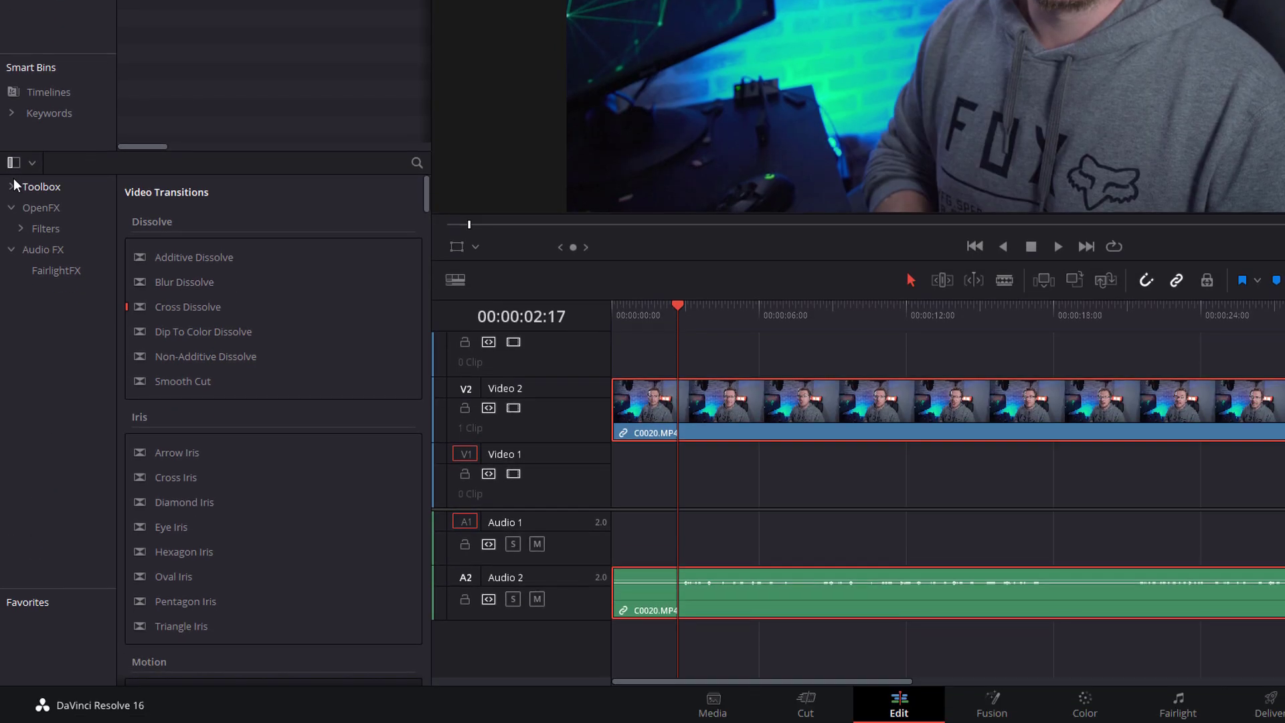
click(10, 575)
click(63, 271)
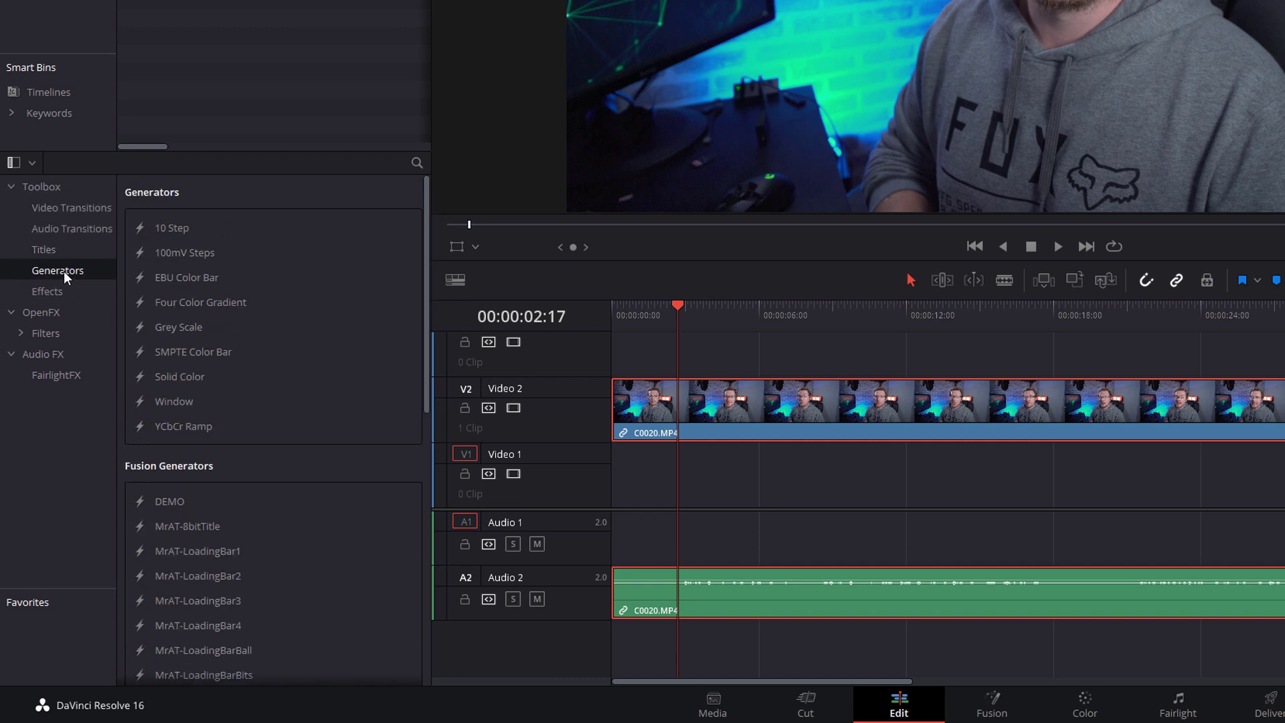
drag(171, 379, 629, 477)
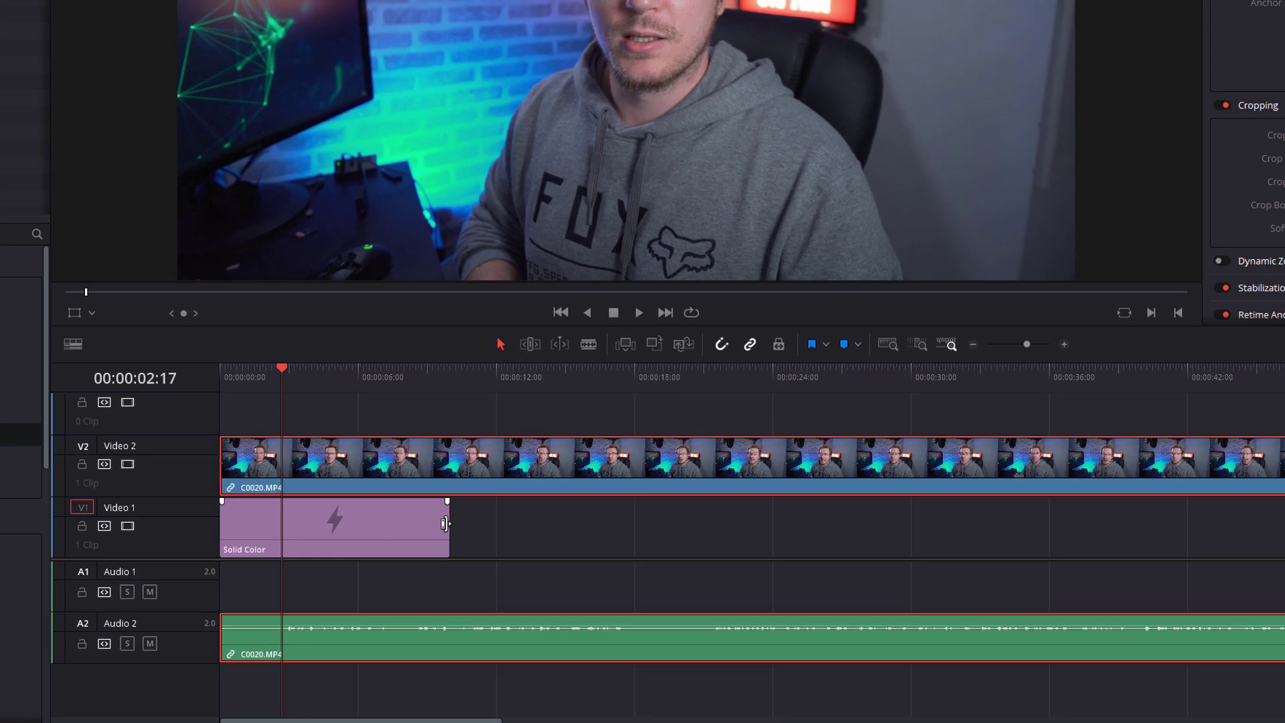
Lengthen the Solid Color clip far to the right and disable the talking-head clip to view it
drag(856, 477, 920, 479)
drag(510, 530, 1098, 531)
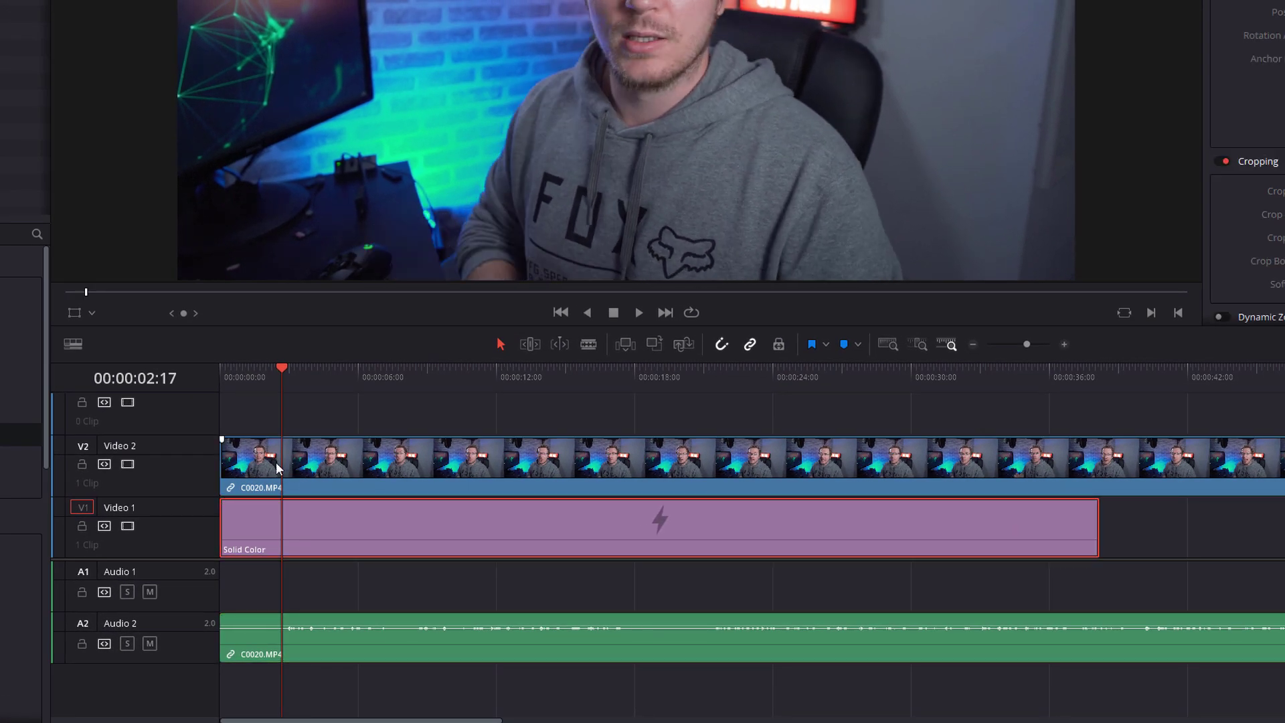
click(314, 462)
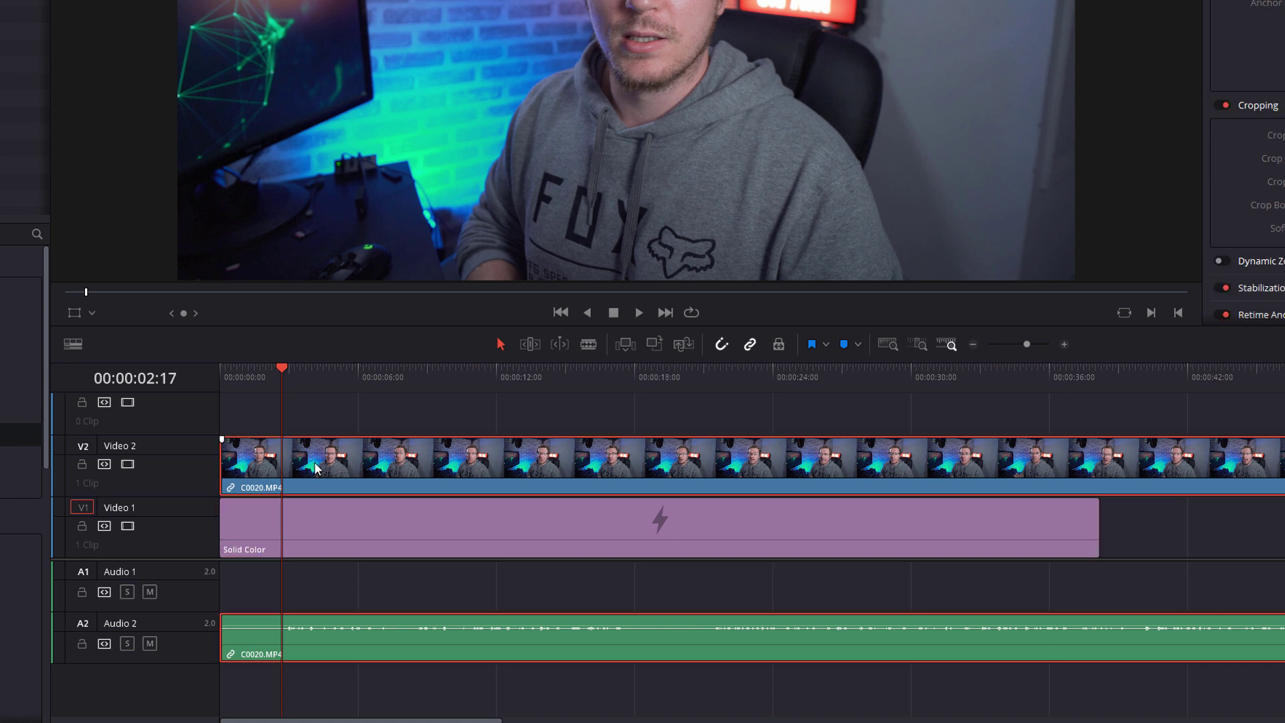
key(d)
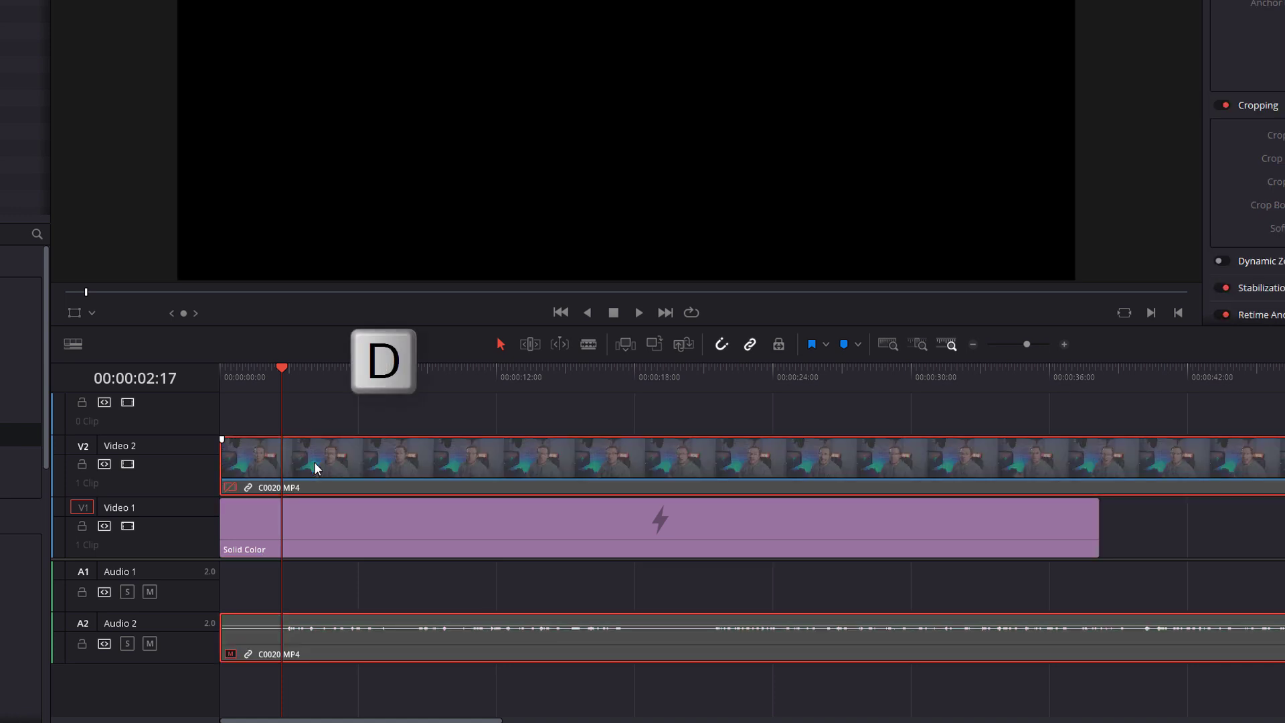
Change the Solid Color clip's colour to bright red #fc0000 in the Inspector
click(309, 523)
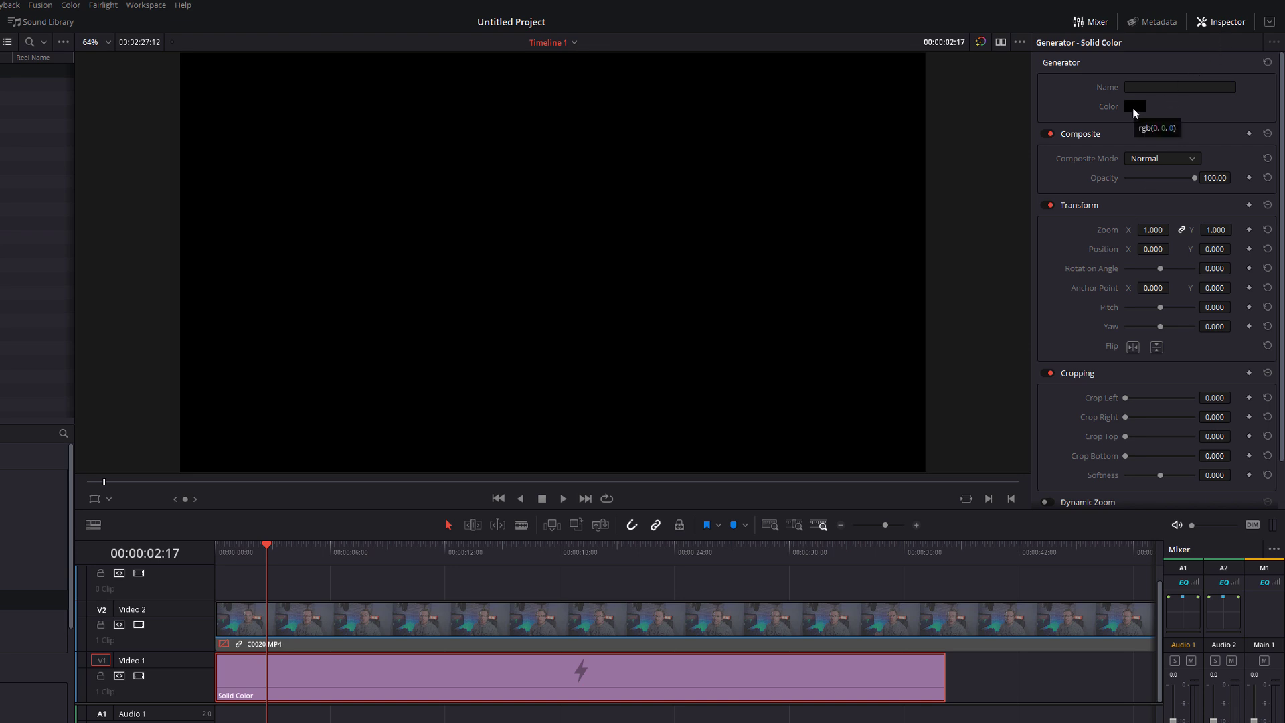
click(1134, 109)
mouse_move(516, 333)
mouse_down()
mouse_move(508, 324)
mouse_move(539, 328)
mouse_up()
drag(644, 427, 477, 286)
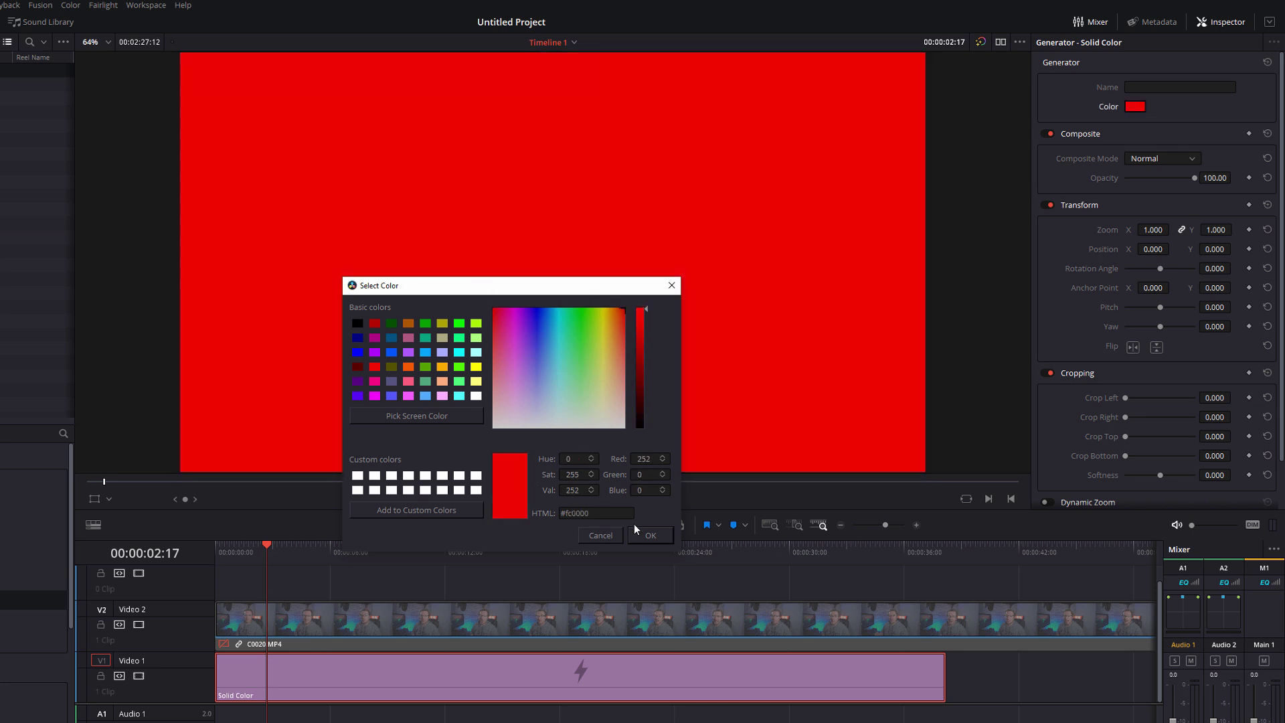
click(649, 537)
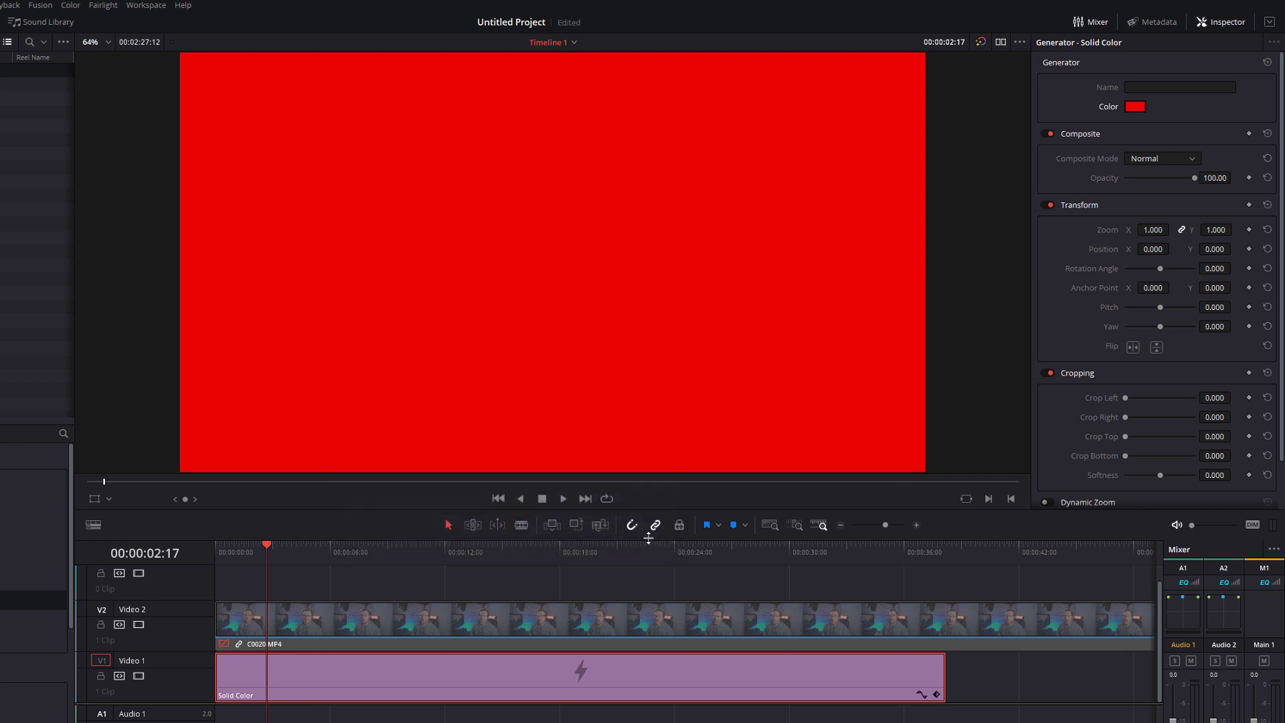
click(294, 625)
Re-enable the talking-head clip and keyframe its Position and Crop Left at 2:00
key(d)
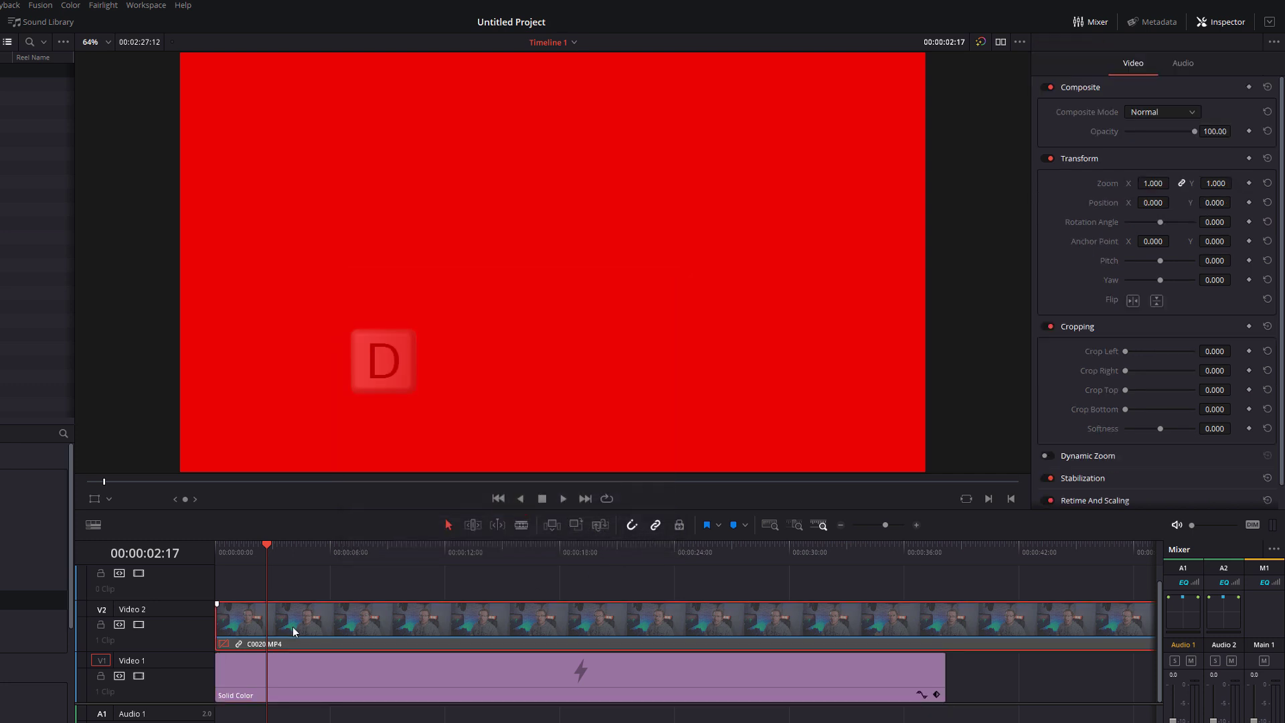
key(d)
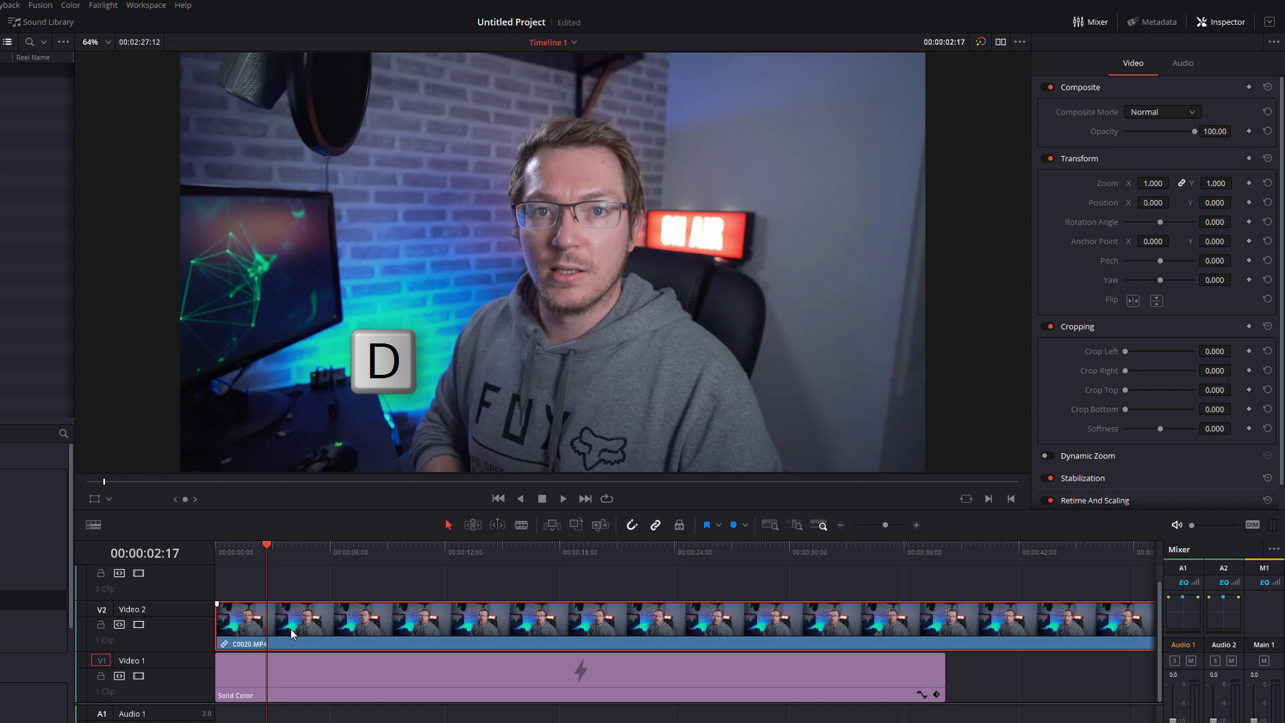
drag(267, 547, 254, 548)
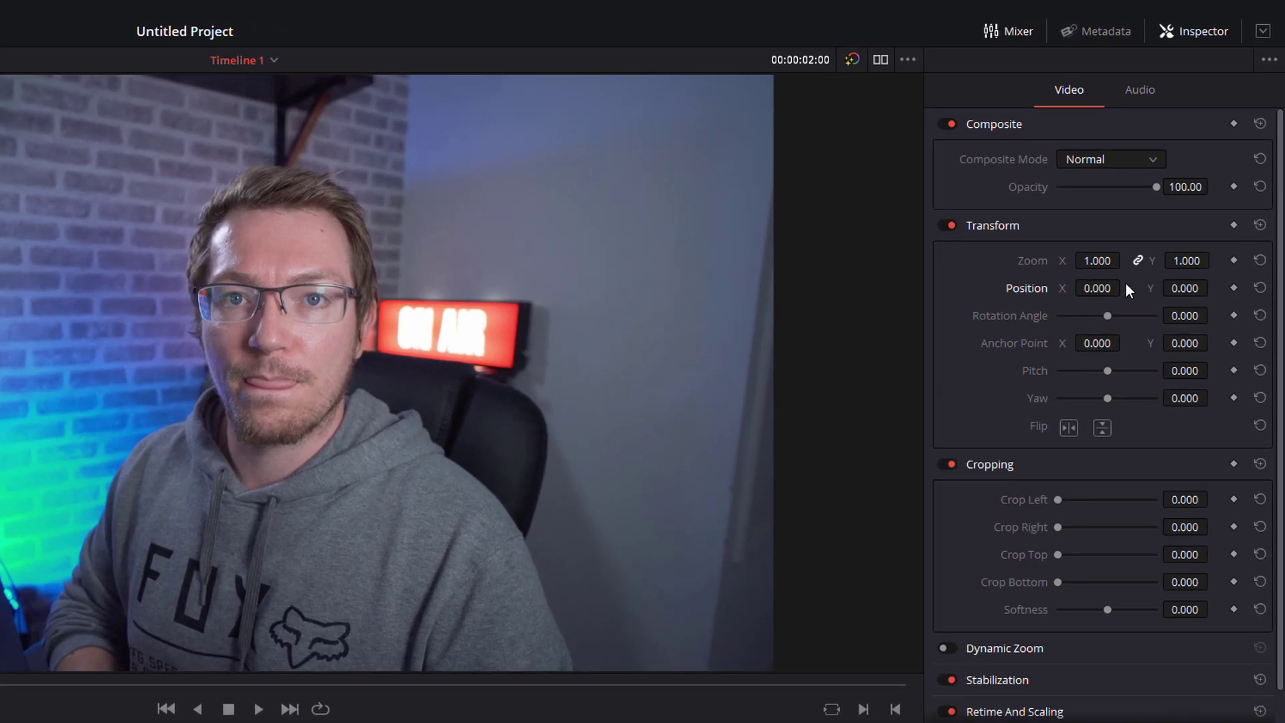
click(1233, 289)
click(1234, 500)
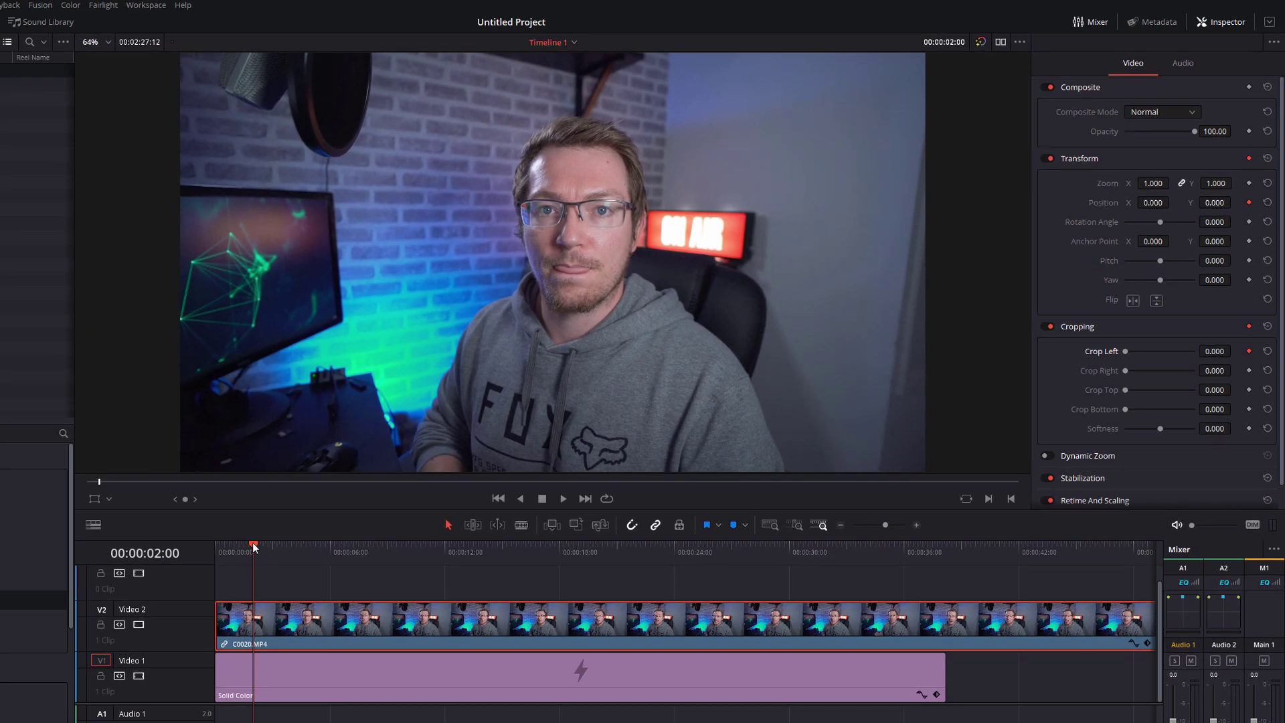
At 4:00 set Position X to 369 and Crop Left to 373
drag(252, 542, 292, 544)
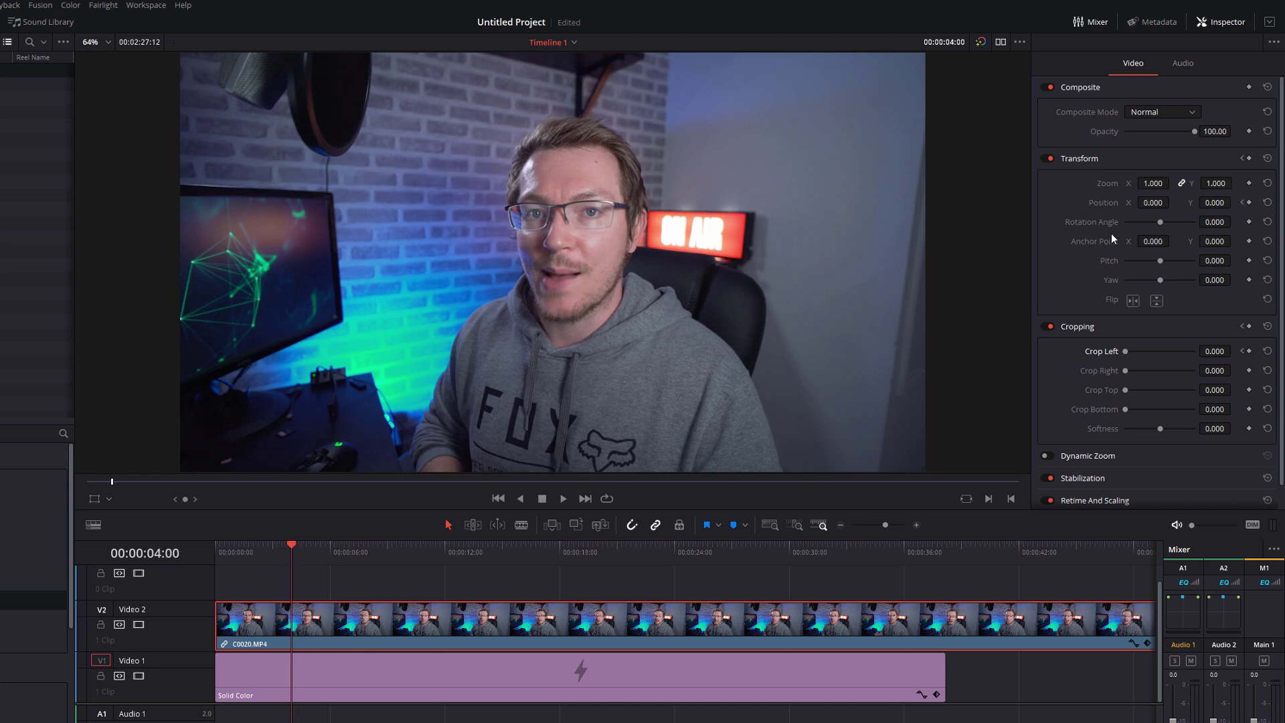
drag(1142, 202, 1171, 202)
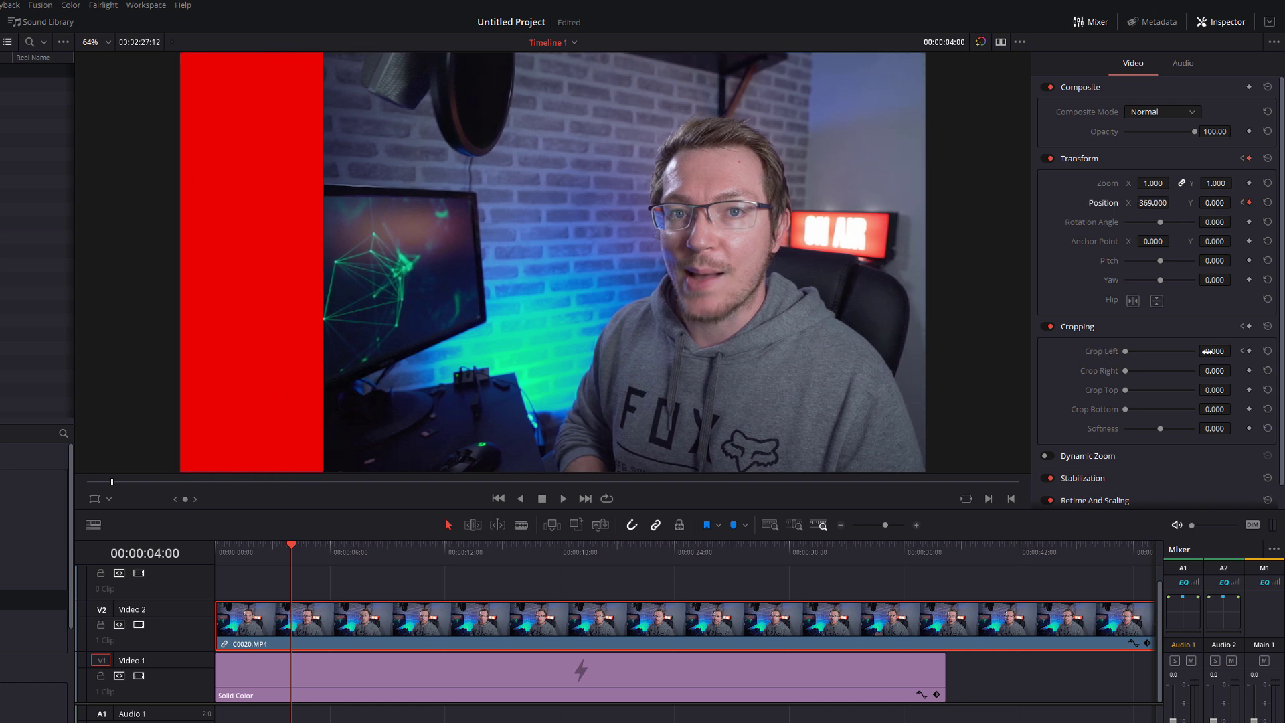
drag(1208, 352, 1233, 350)
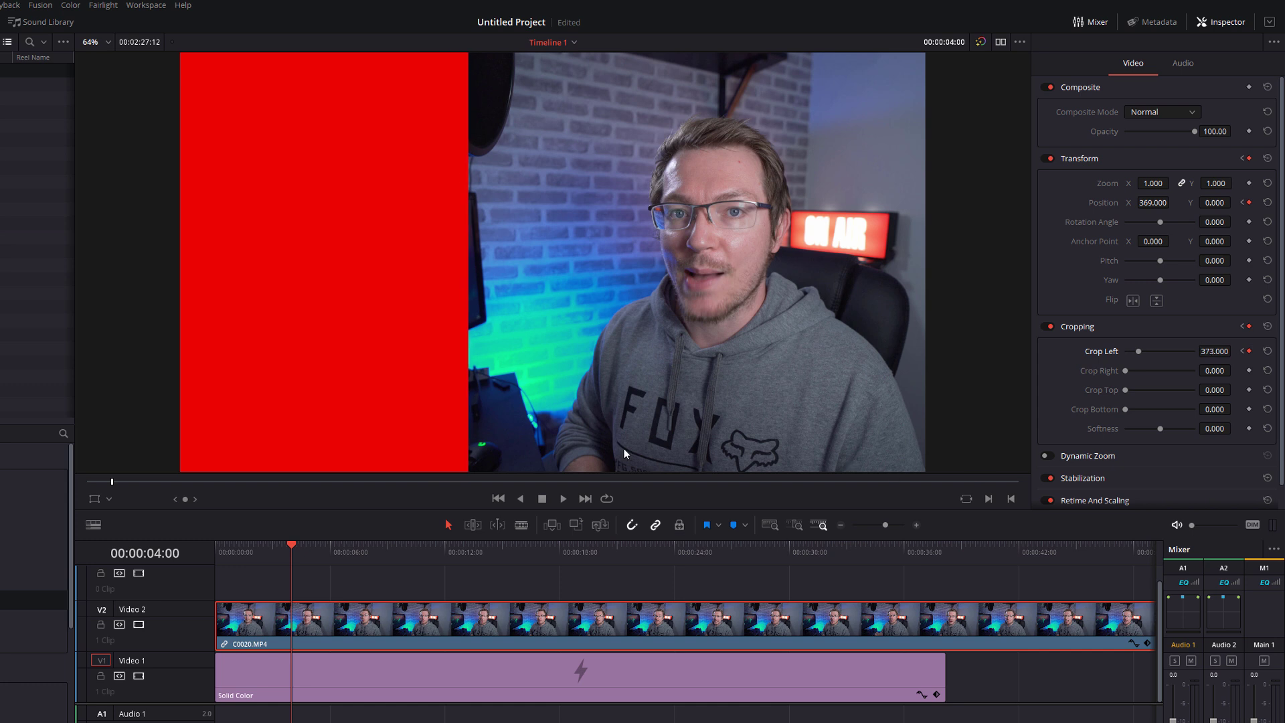
drag(291, 553, 224, 552)
key(space)
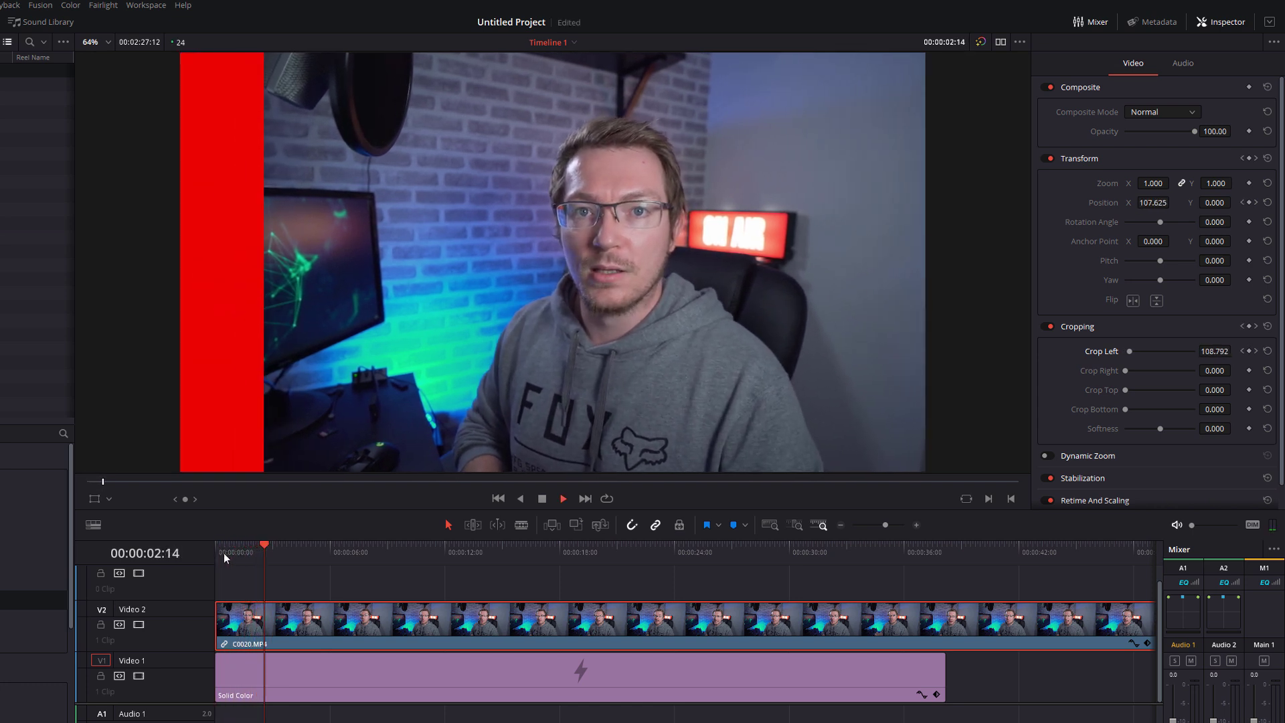
key(space)
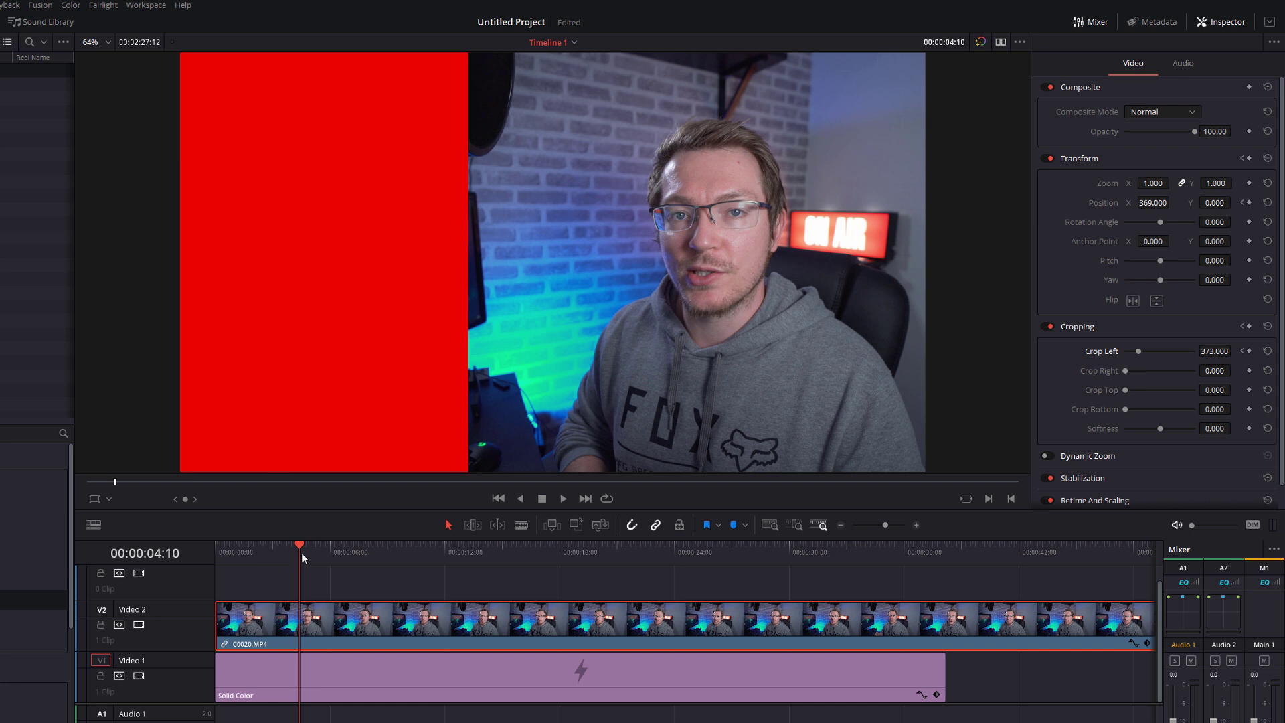
drag(301, 552, 413, 554)
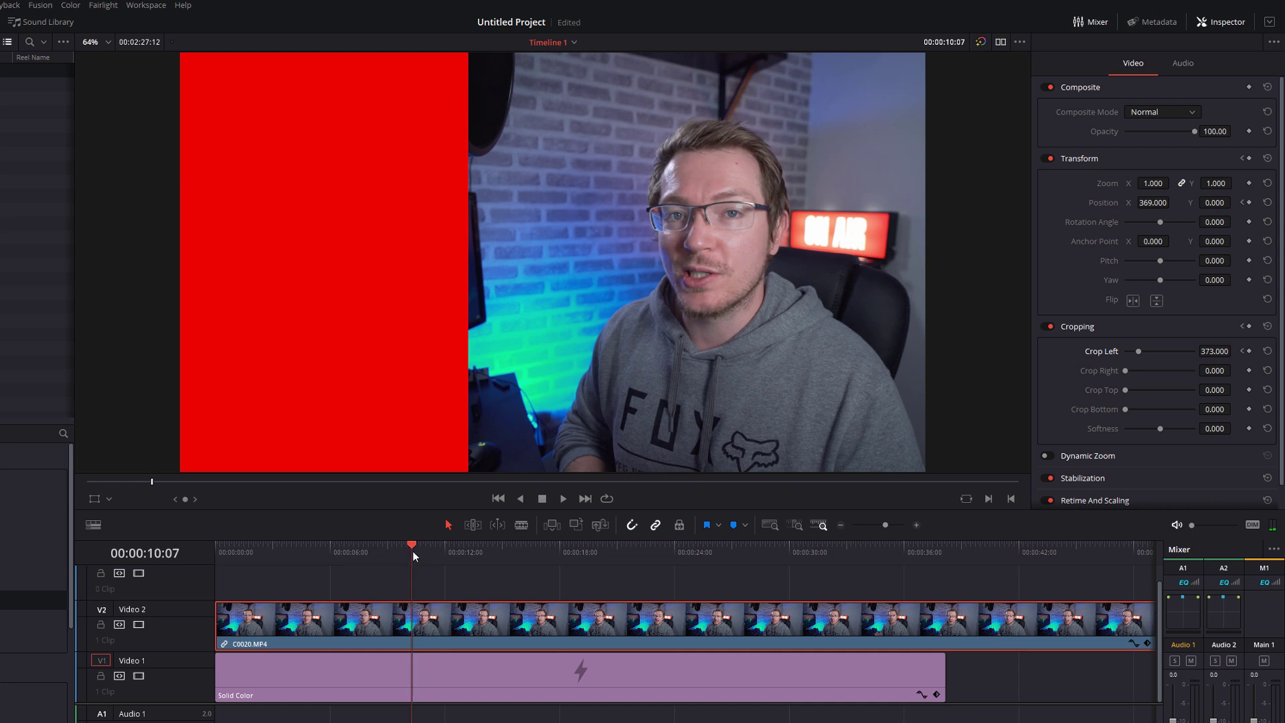
drag(412, 551, 446, 548)
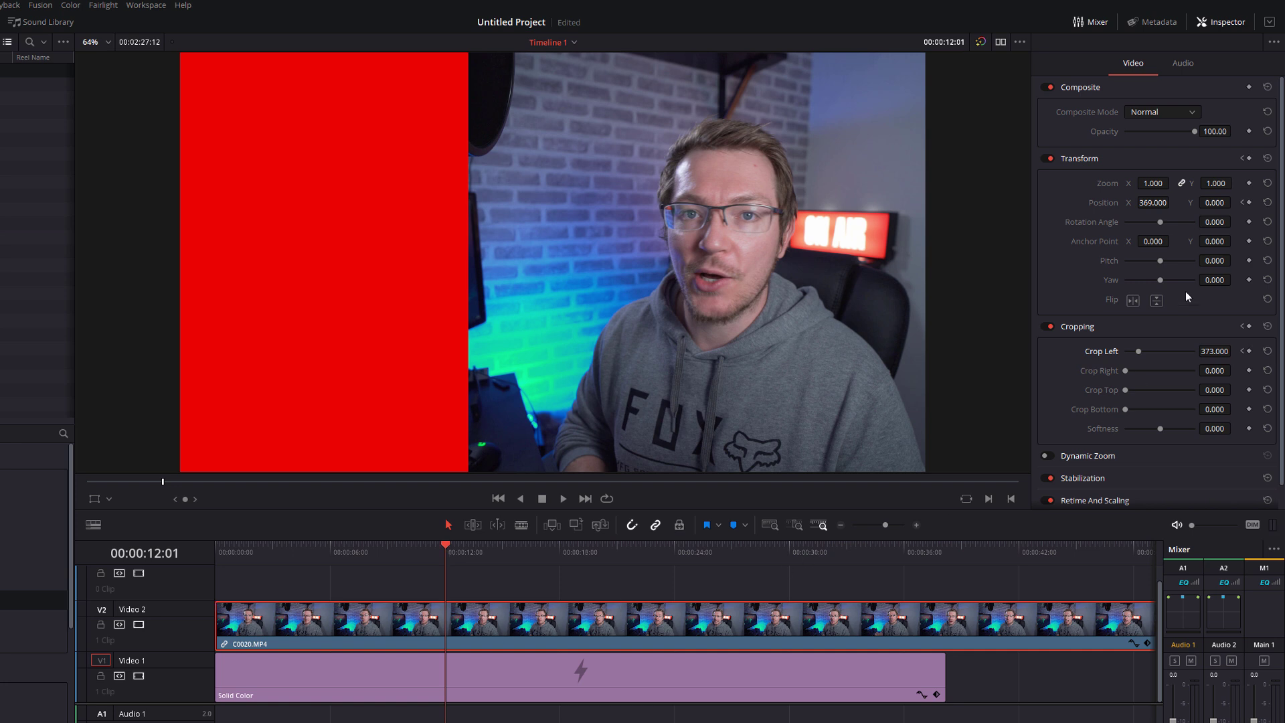
Keyframe Position and Crop Left at 12:01, then set both Crop Left and Position X to 0 at 14:01
click(1249, 203)
click(1249, 351)
drag(448, 548, 483, 552)
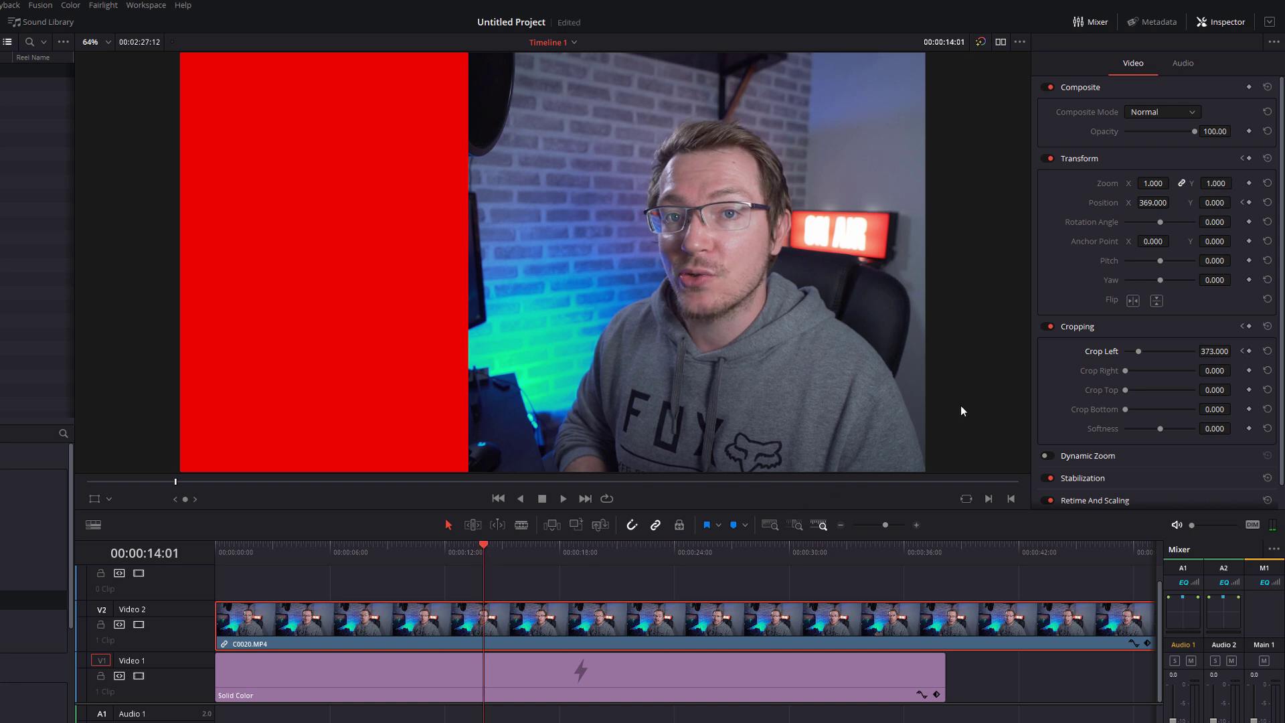
drag(1139, 352, 1104, 350)
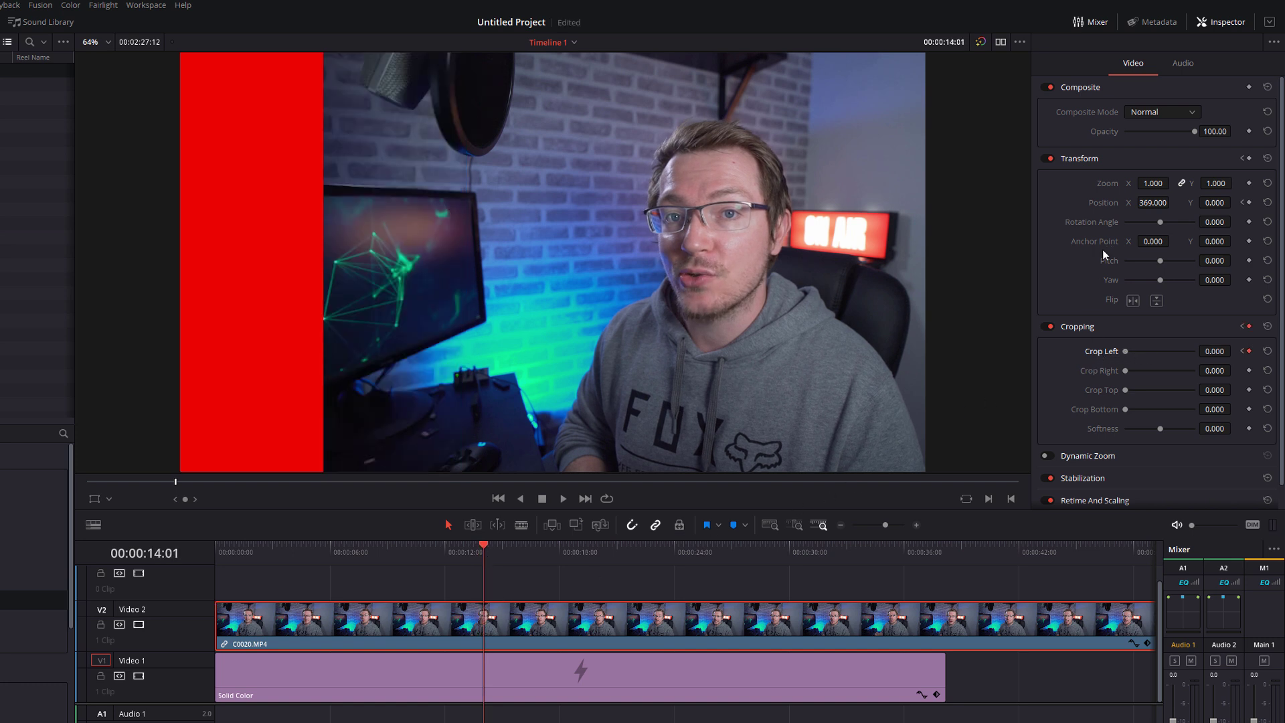
mouse_move(1153, 203)
mouse_down()
mouse_move(1098, 203)
mouse_move(1132, 202)
mouse_up()
Play back the return animation from about 11 seconds to check it
click(457, 553)
click(444, 551)
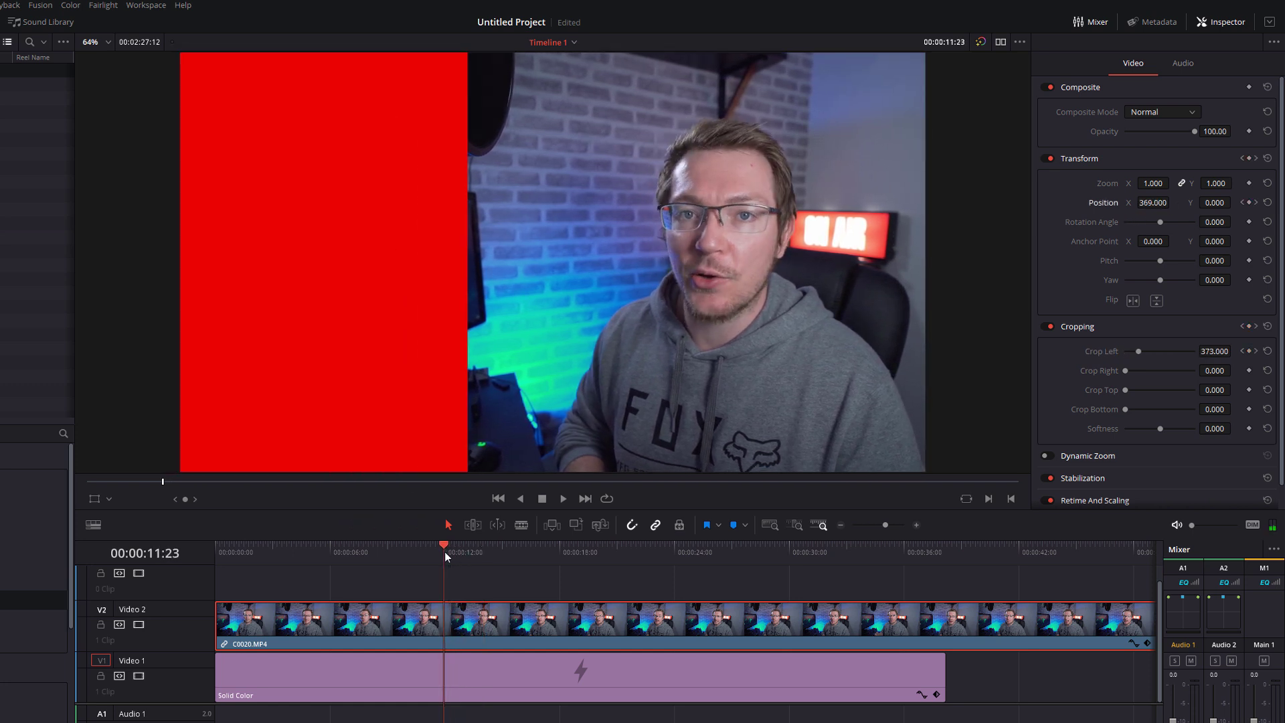
key(space)
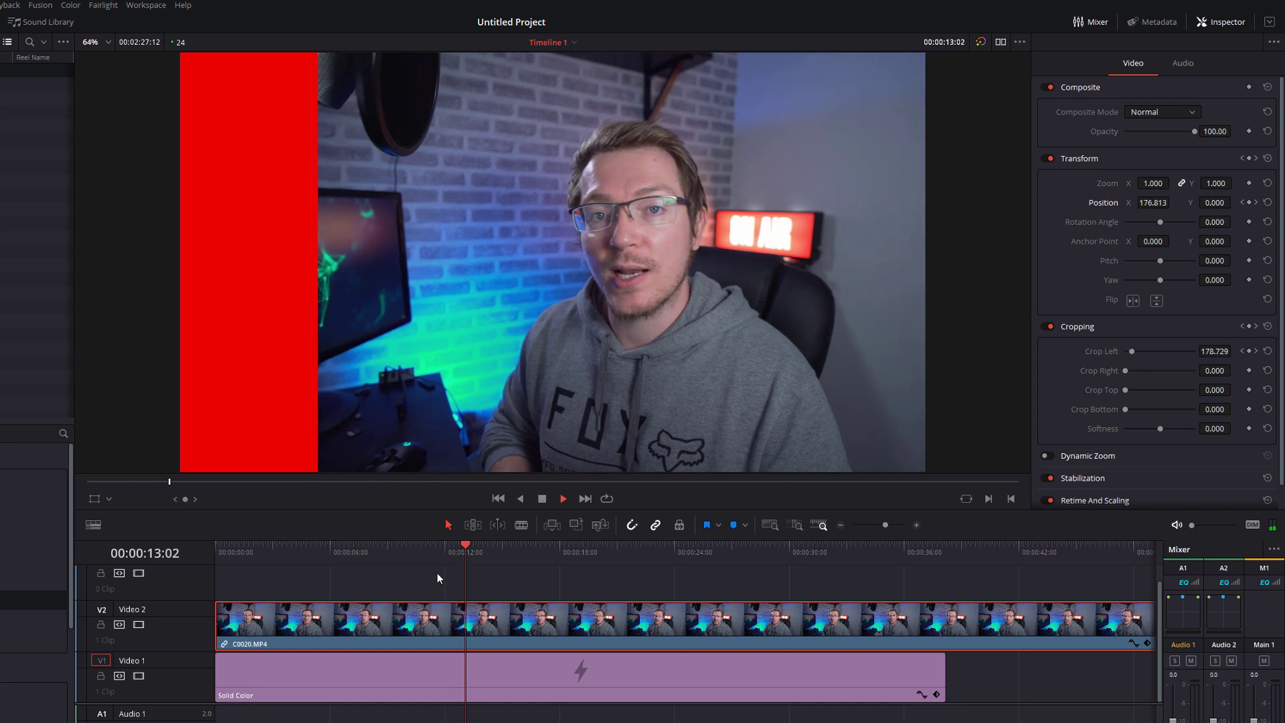
key(space)
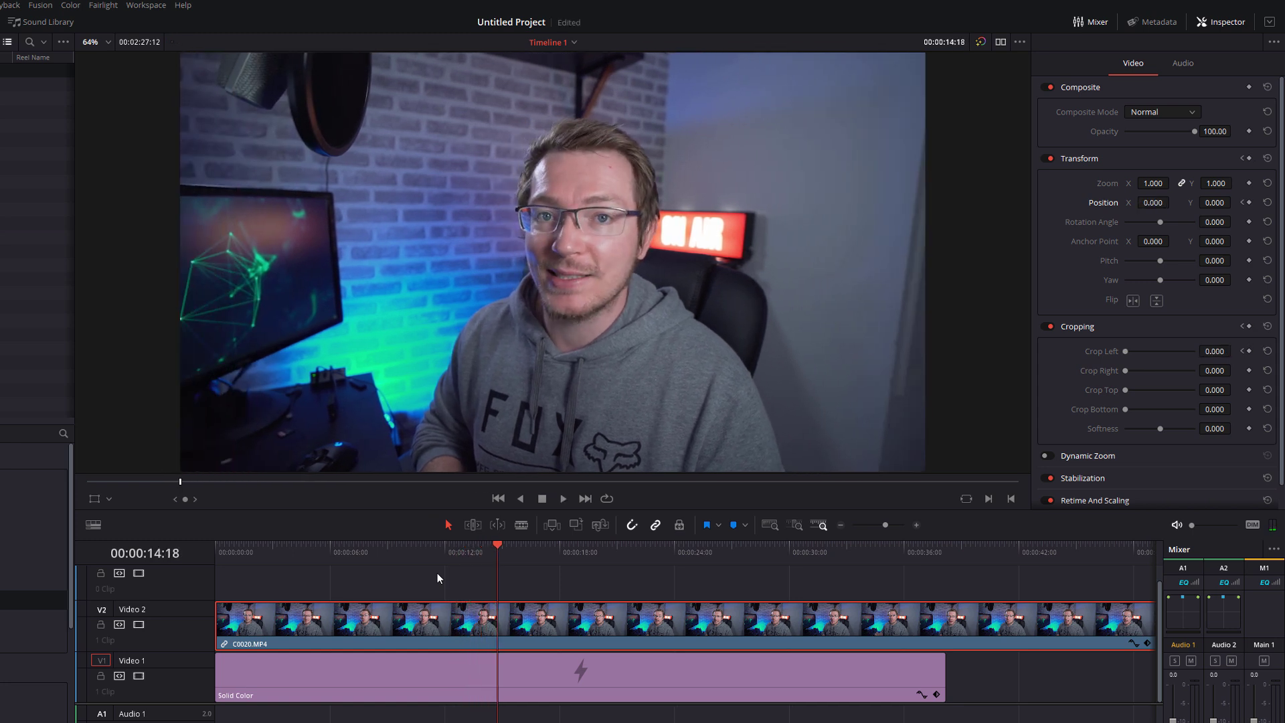
click(340, 552)
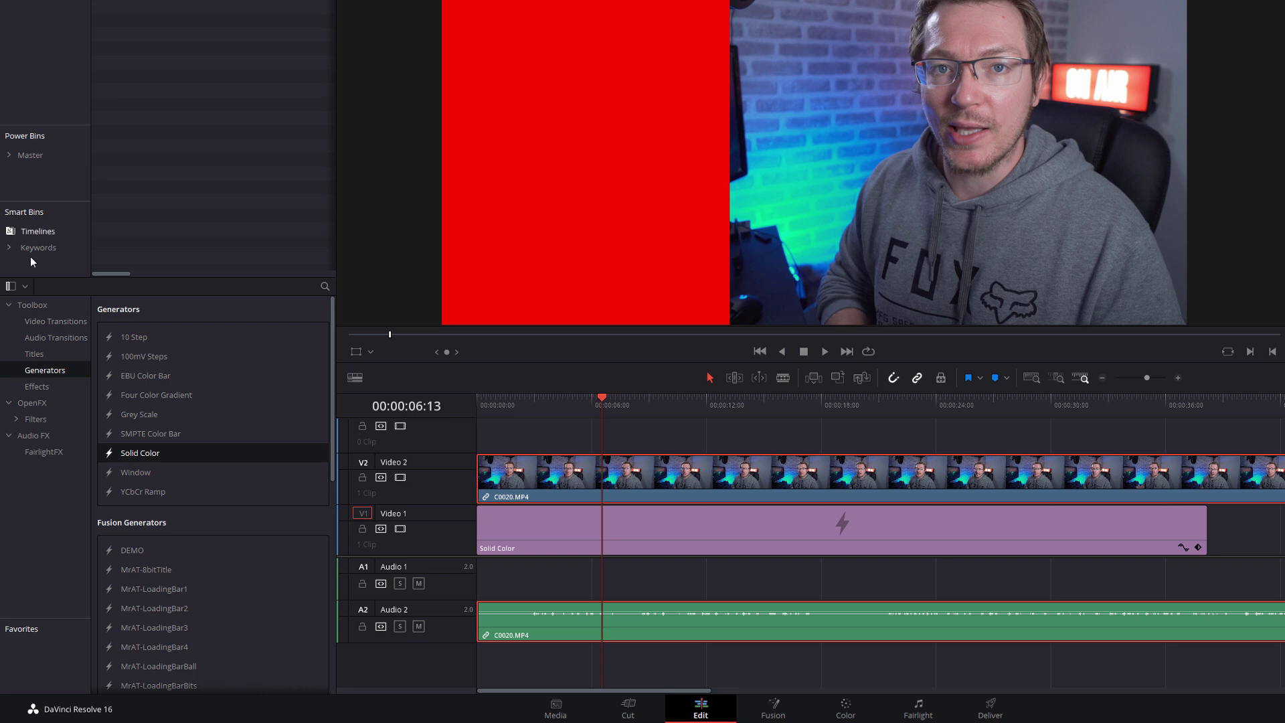
Apply the ResolveFX Stylize Drop Shadow filter to C0020.MP4 on Video 2
click(37, 403)
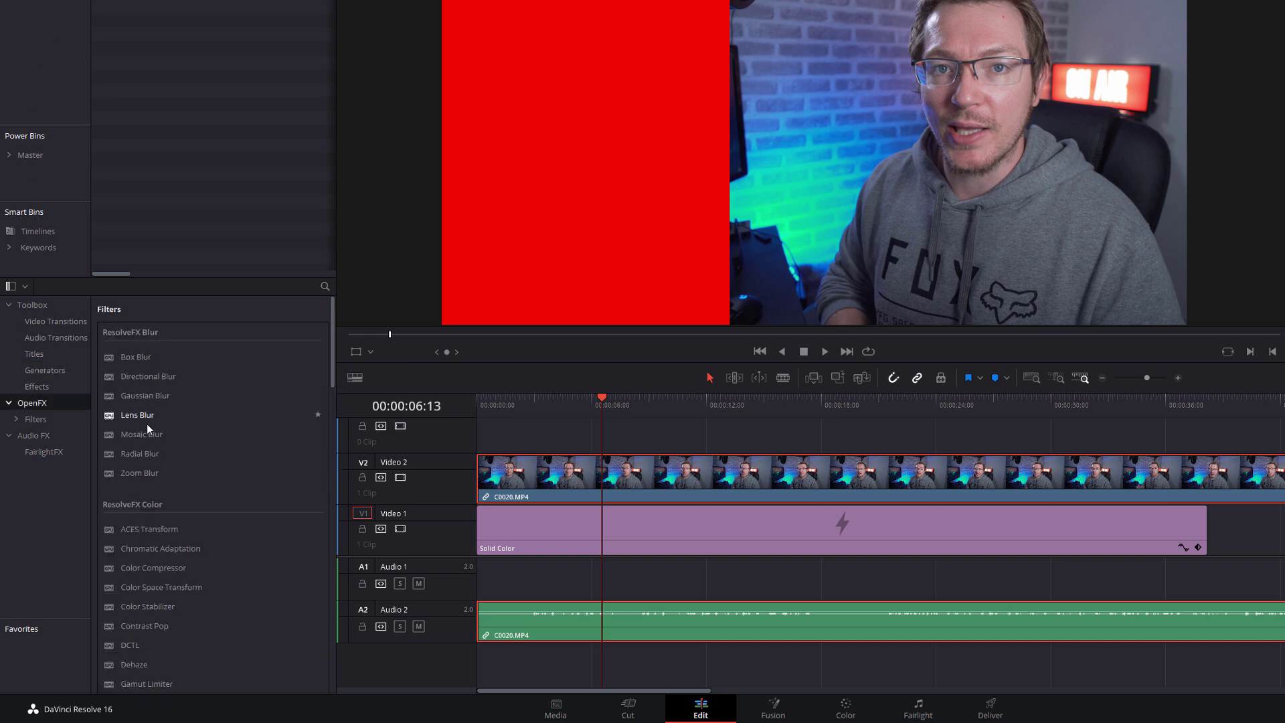
scroll(172, 424, down, 10)
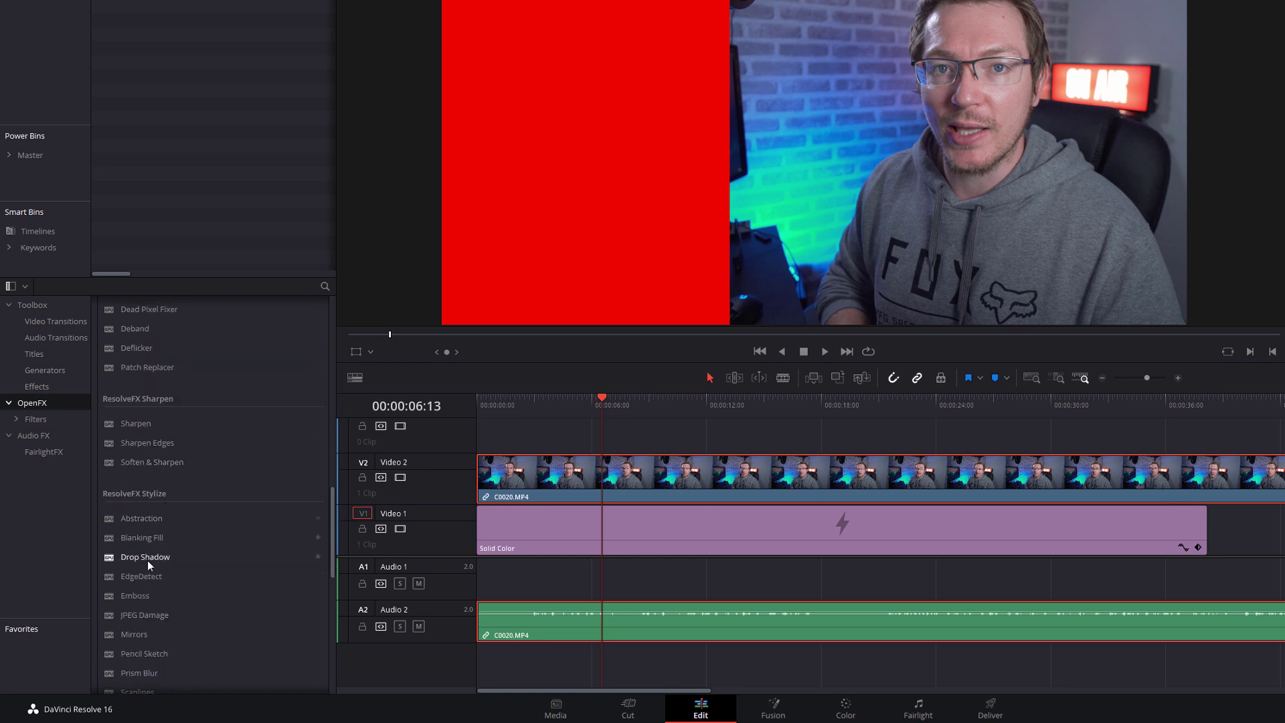
drag(128, 563, 635, 483)
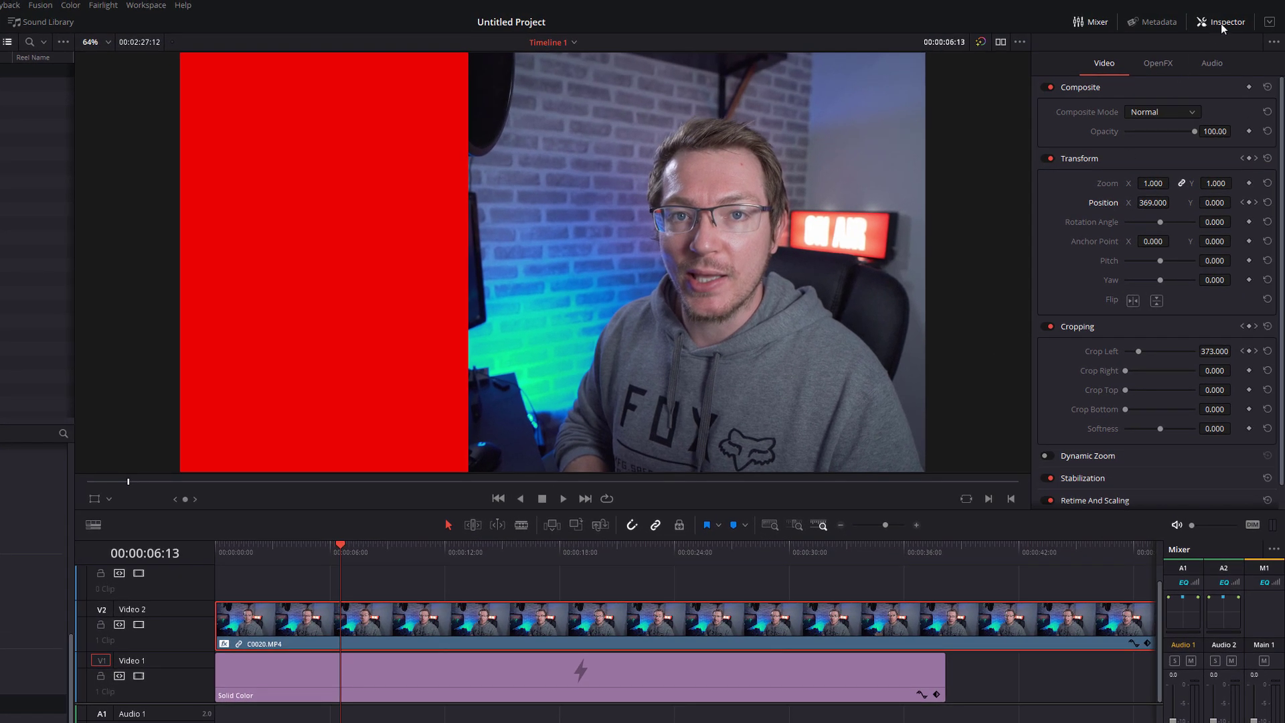
Set the Drop Shadow's Drop Angle to 170.8 in the Inspector's OpenFX tab
click(1165, 63)
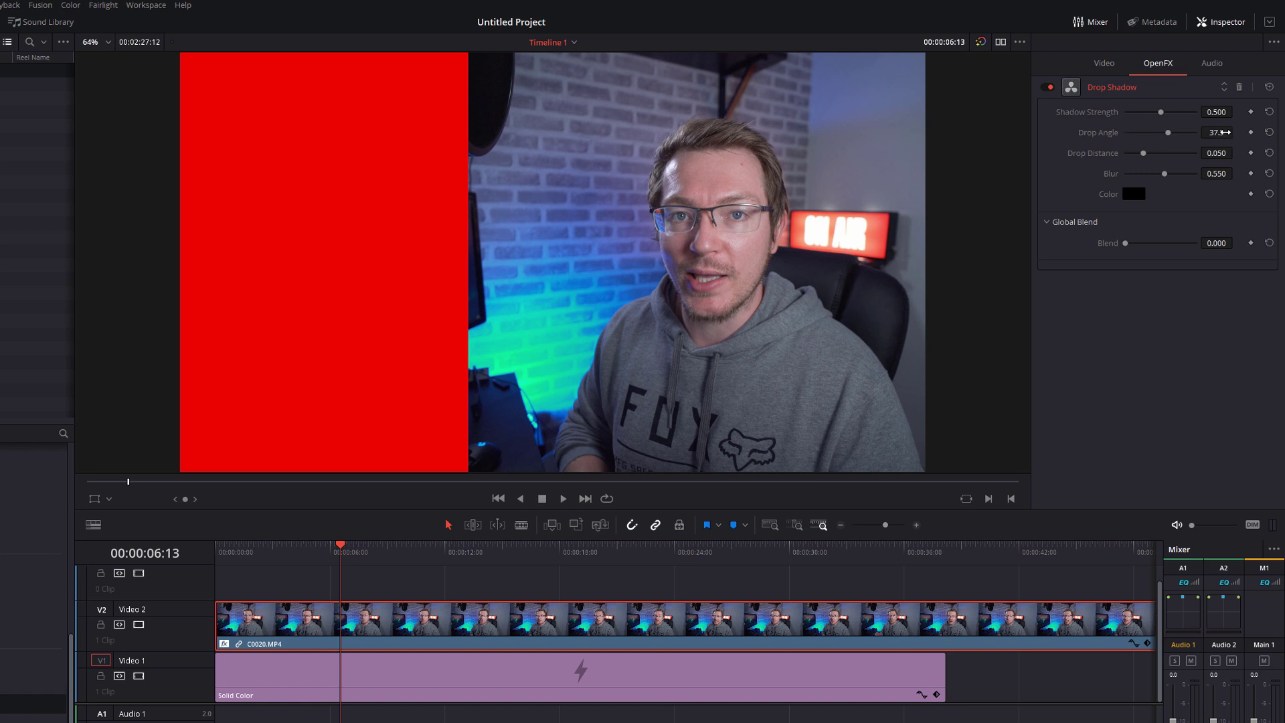
drag(1170, 134, 1193, 134)
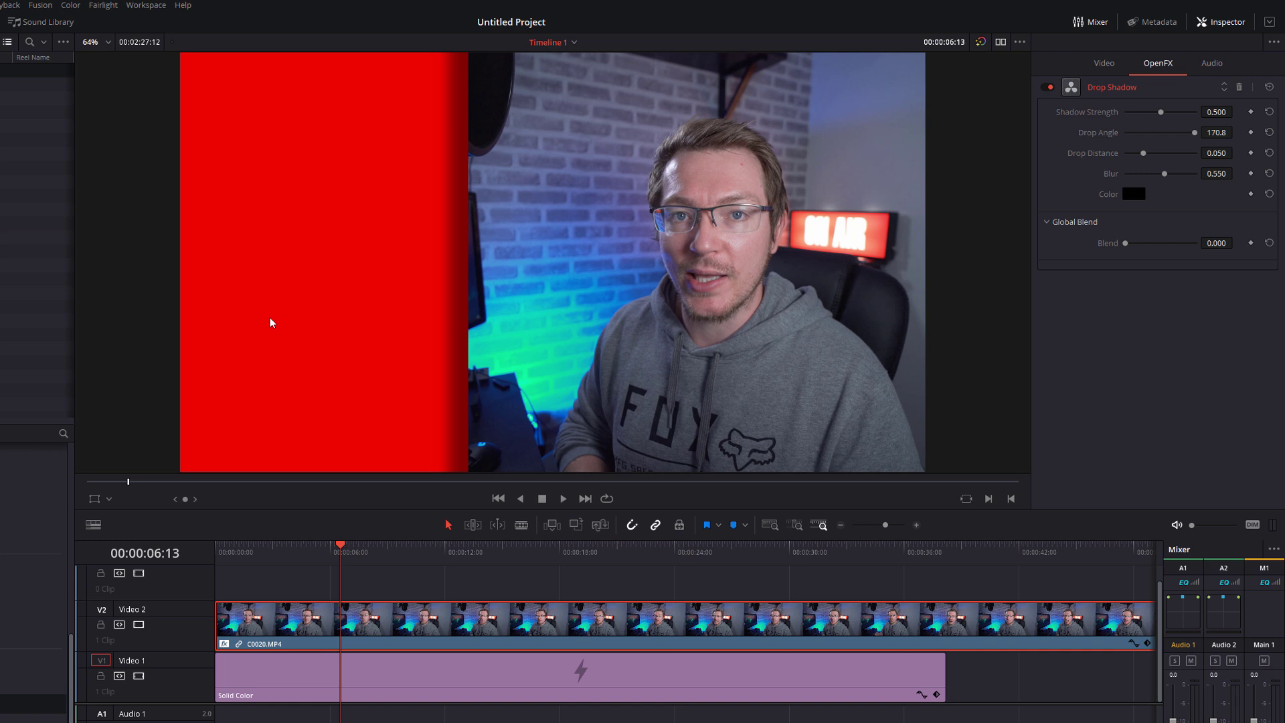
drag(266, 553, 248, 554)
Preview the shadow, then recolour the sidebar Solid Color clip to blue-violet #3d02fc
key(space)
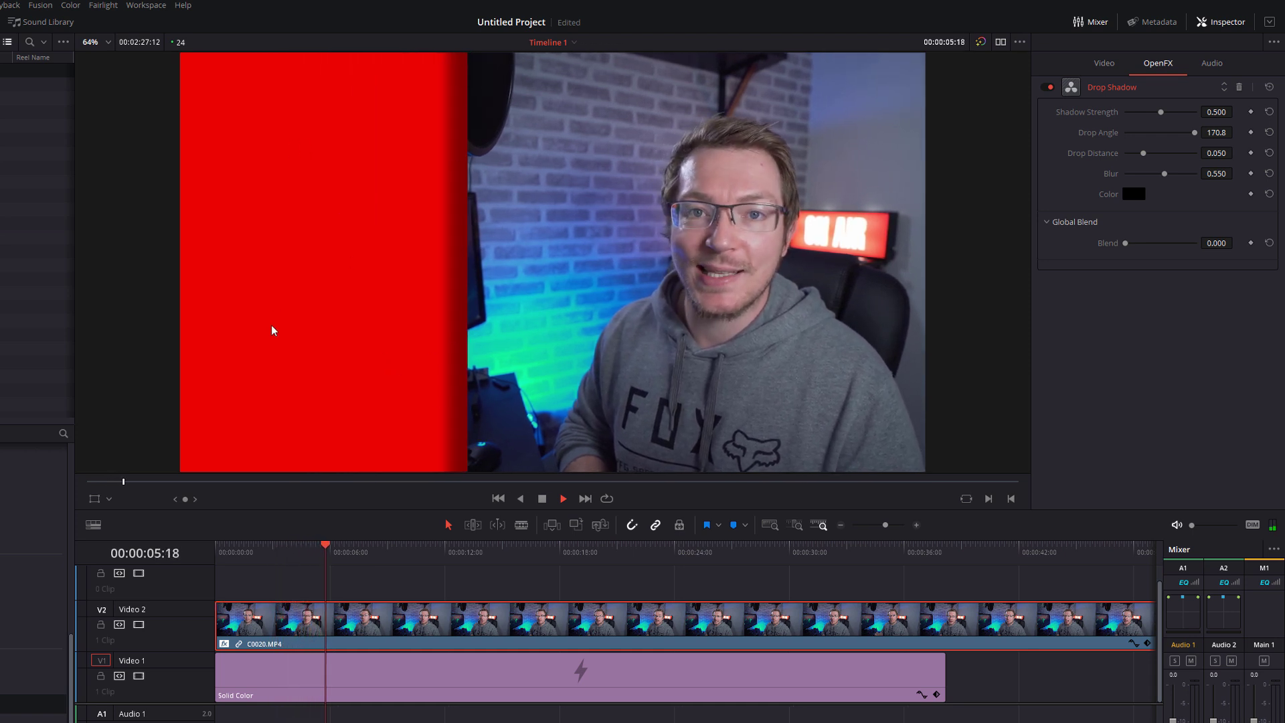
key(space)
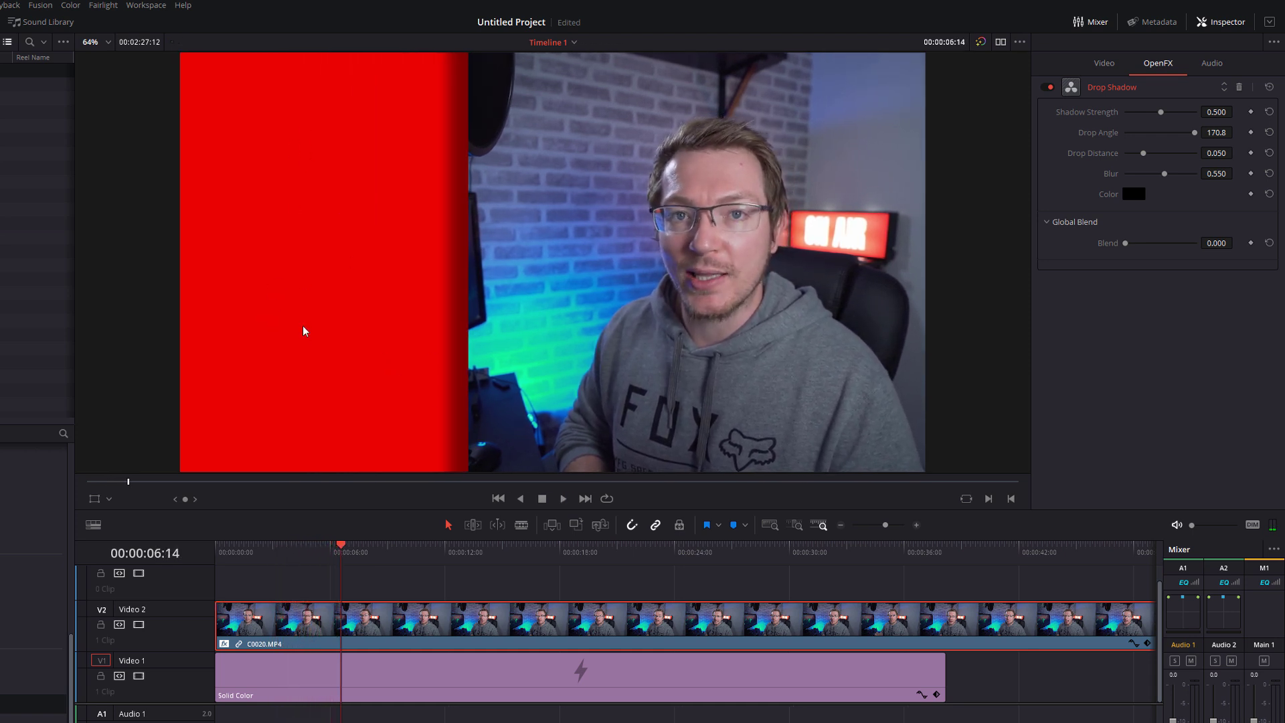
click(299, 669)
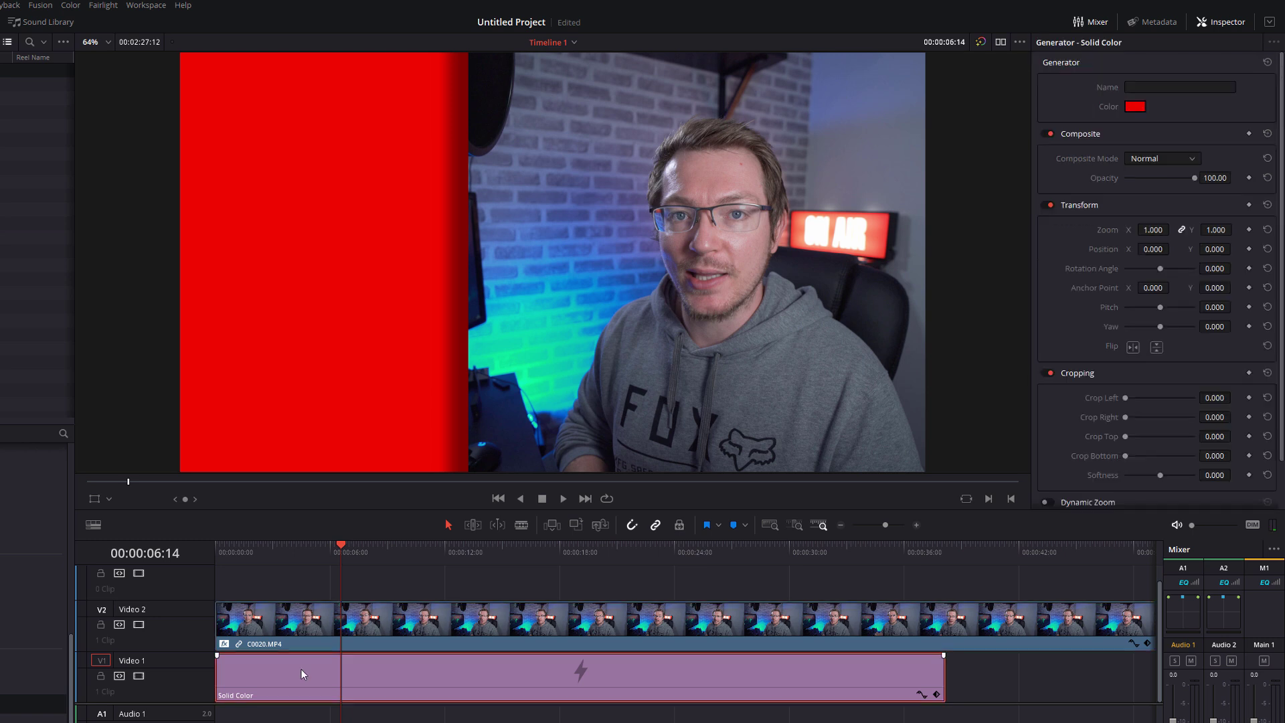
click(1140, 108)
click(543, 328)
click(532, 310)
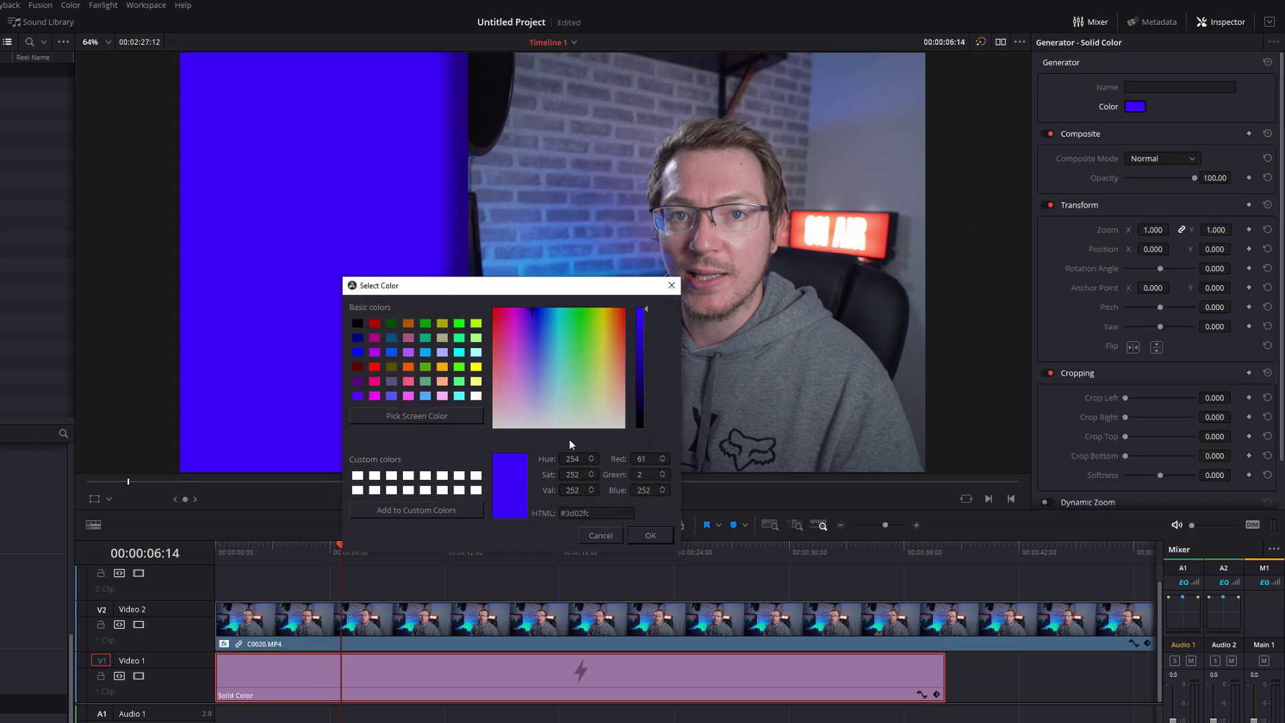
click(650, 537)
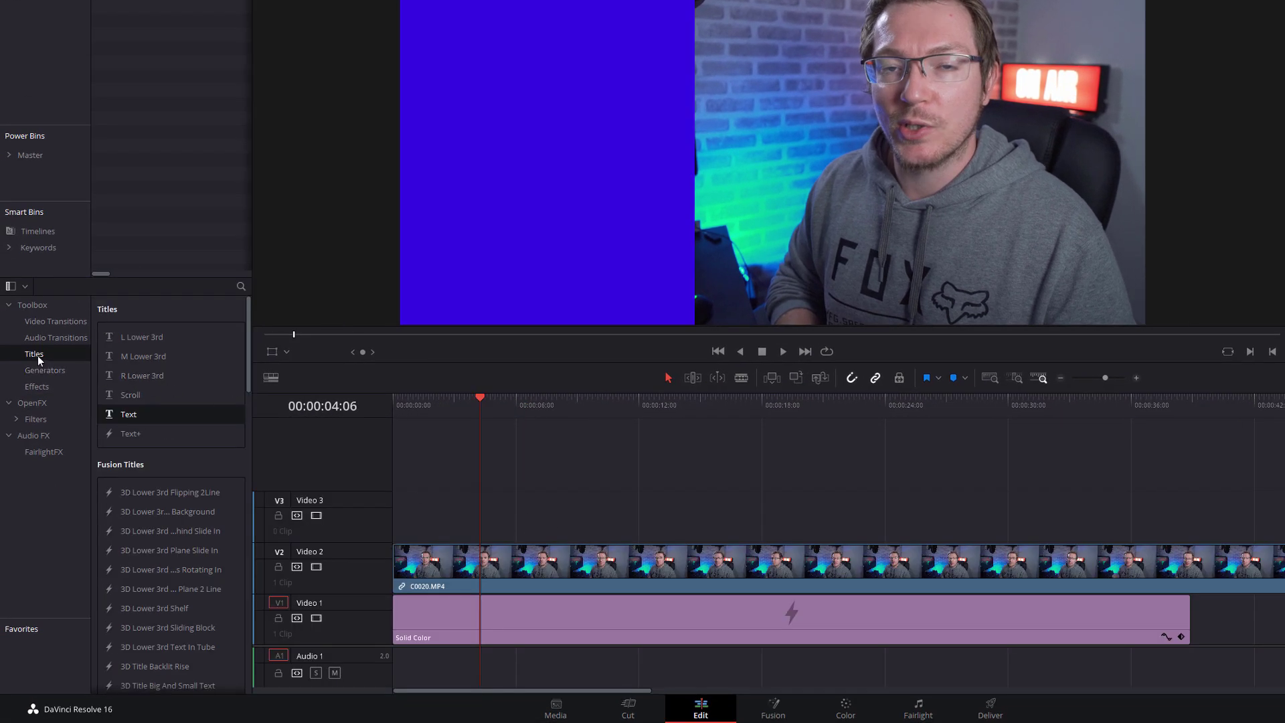
Add a Text title on Video 3 reading 'ENTER TEXT HERE' in Montserrat
drag(120, 415, 475, 524)
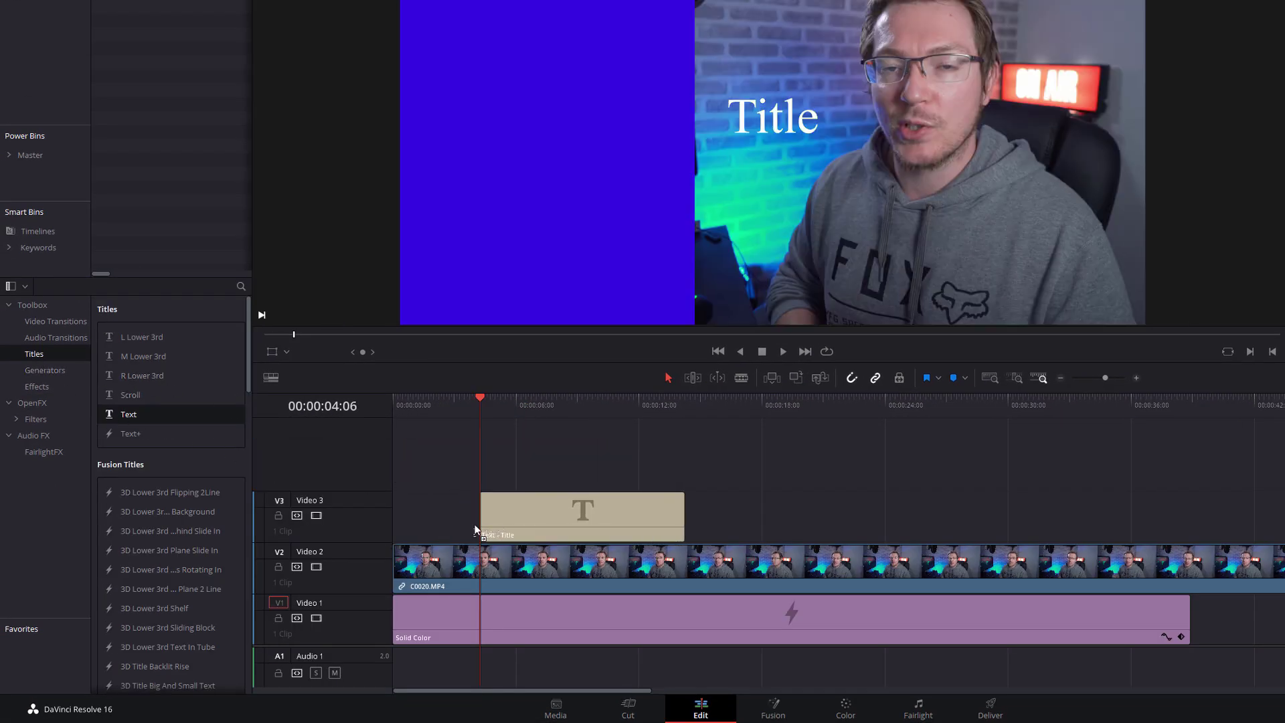
mouse_move(479, 405)
mouse_down()
mouse_move(453, 402)
mouse_move(479, 401)
mouse_up()
double_click(532, 513)
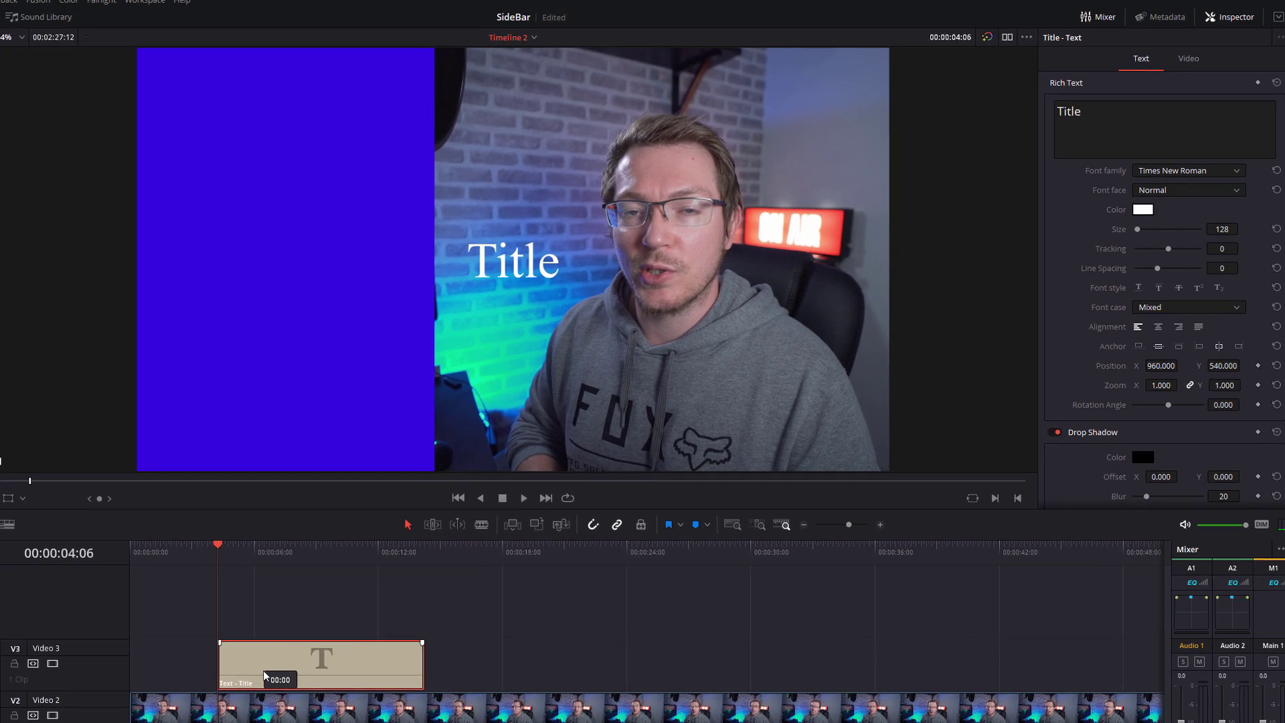
drag(1074, 117, 1011, 114)
text(ENTER TEXT HERE)
click(1175, 174)
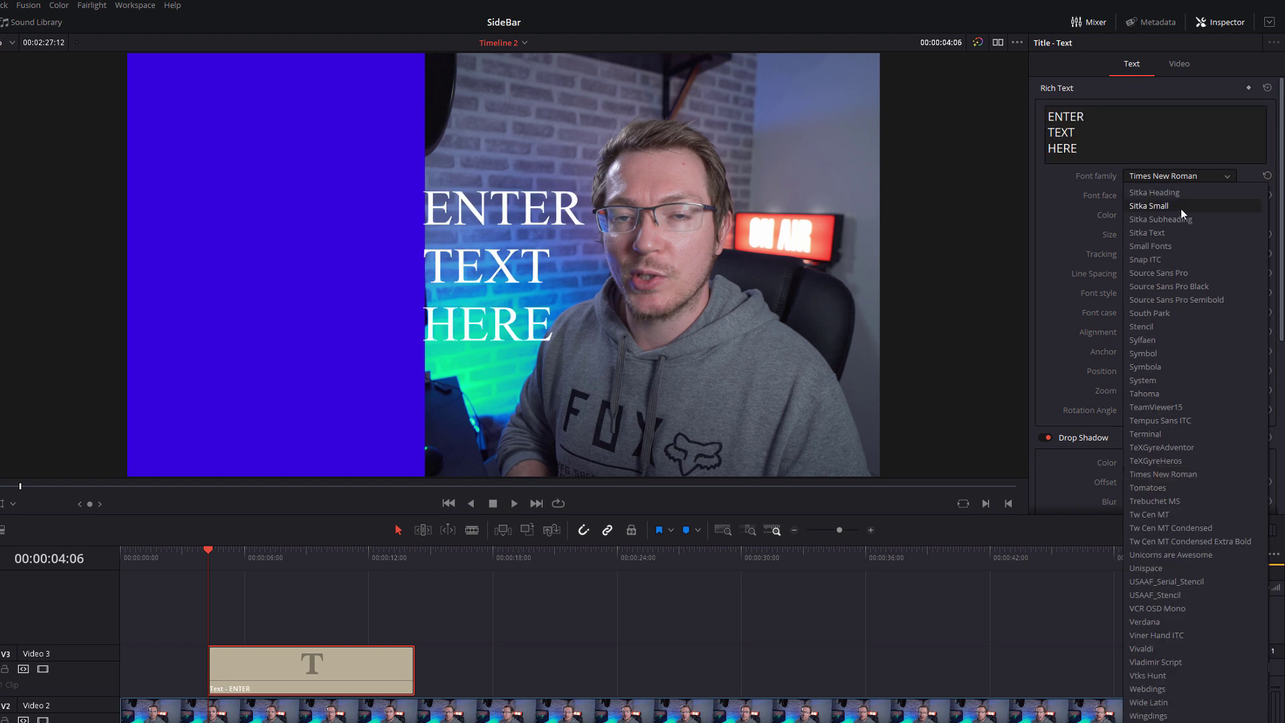
click(1184, 258)
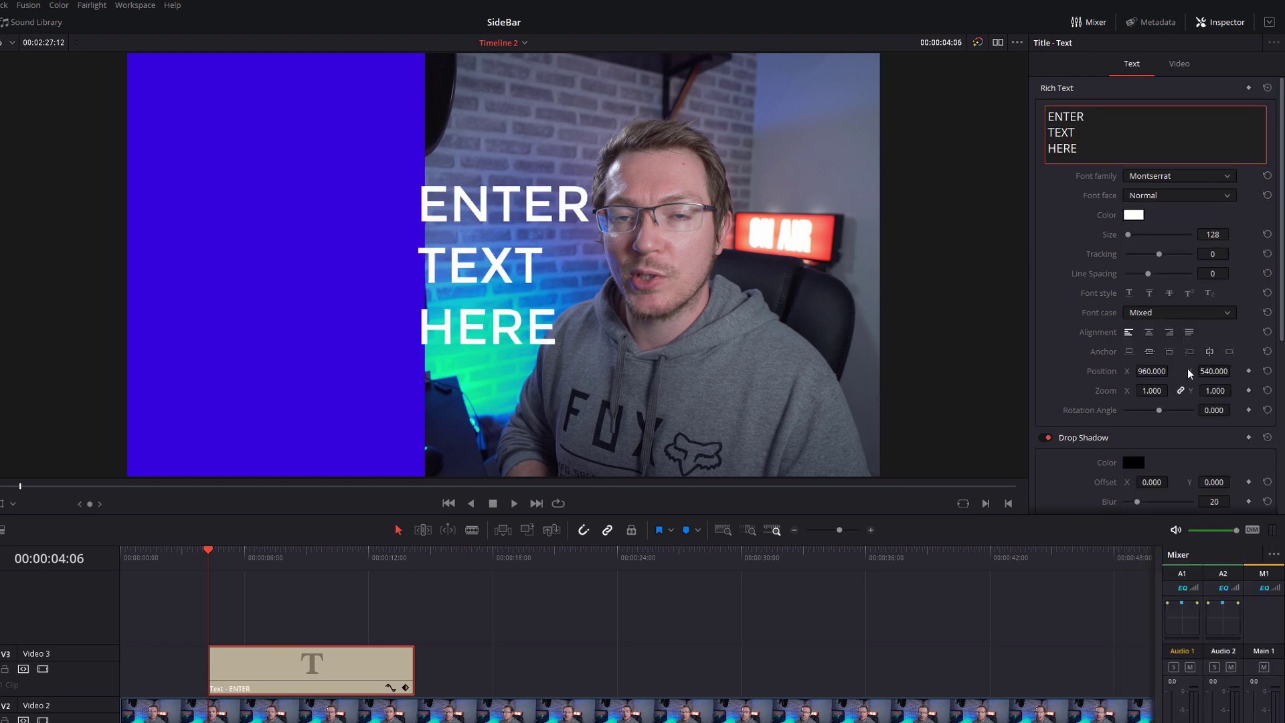
Move the title to Position X 334 over the blue sidebar and give it a fade-in
drag(1161, 373, 742, 373)
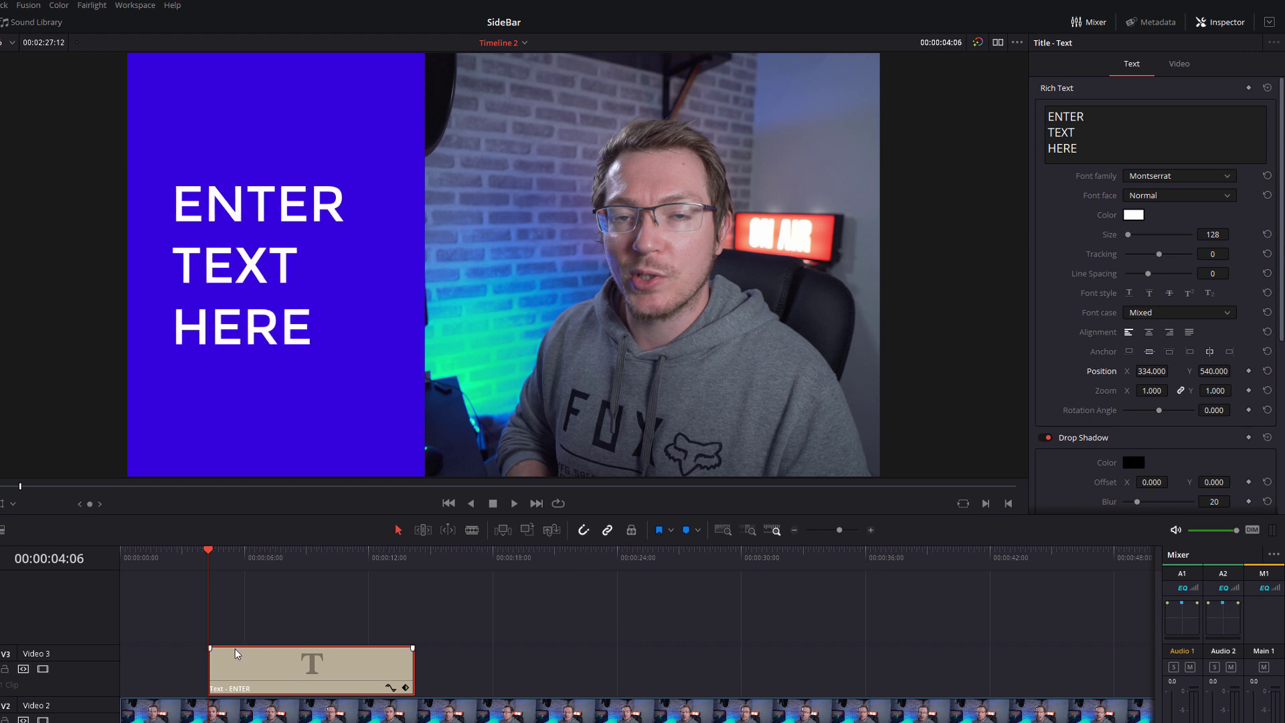
drag(212, 648, 230, 648)
click(195, 566)
key(space)
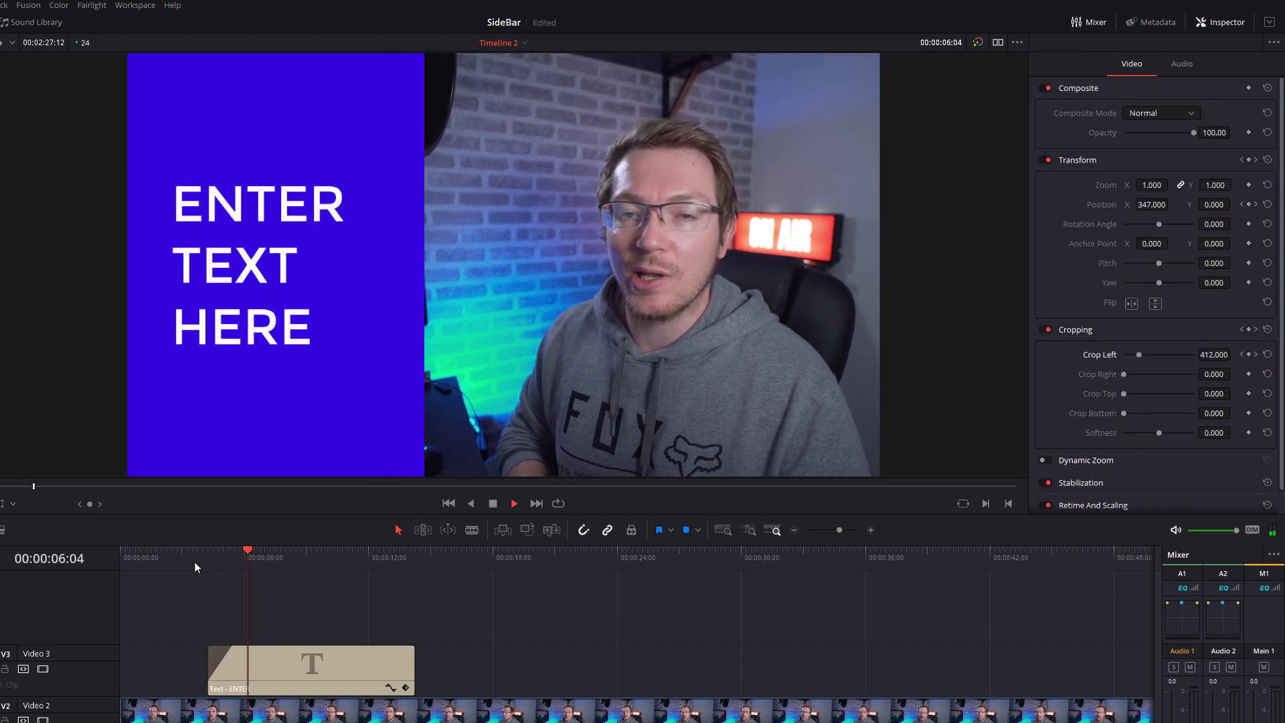
key(space)
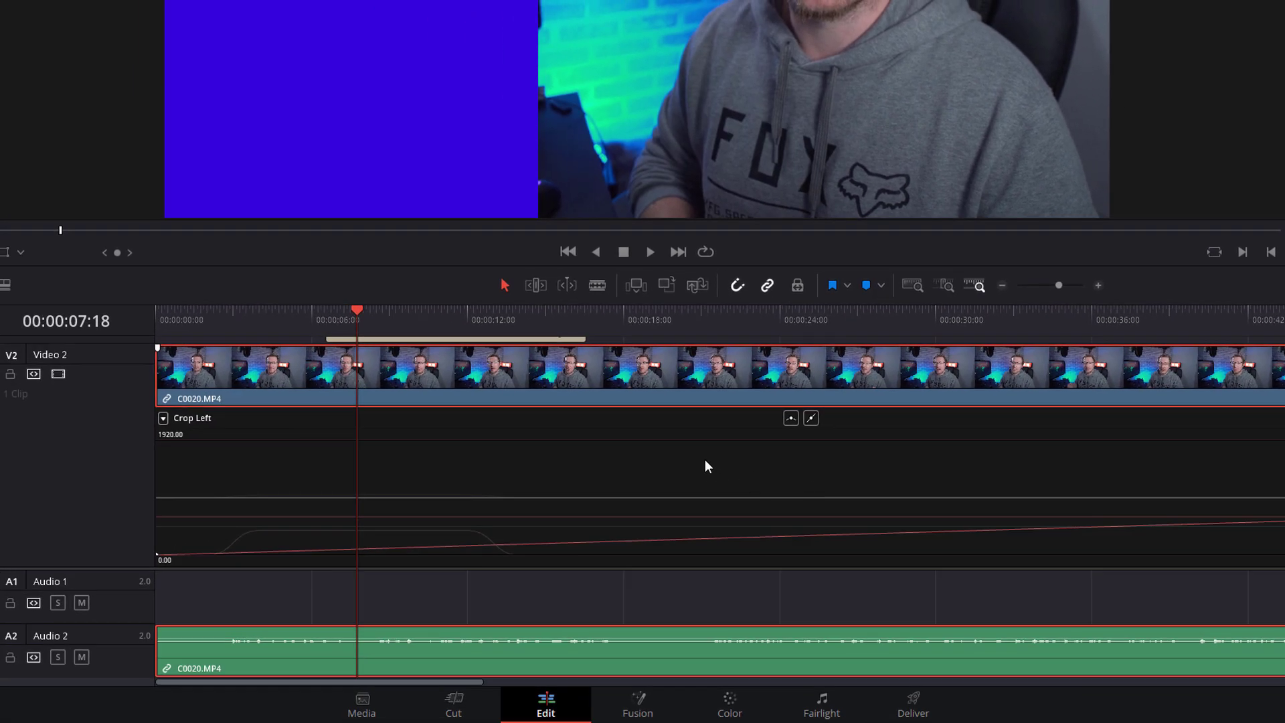
Show only the Crop Left curve in the keyframe curve editor
click(163, 419)
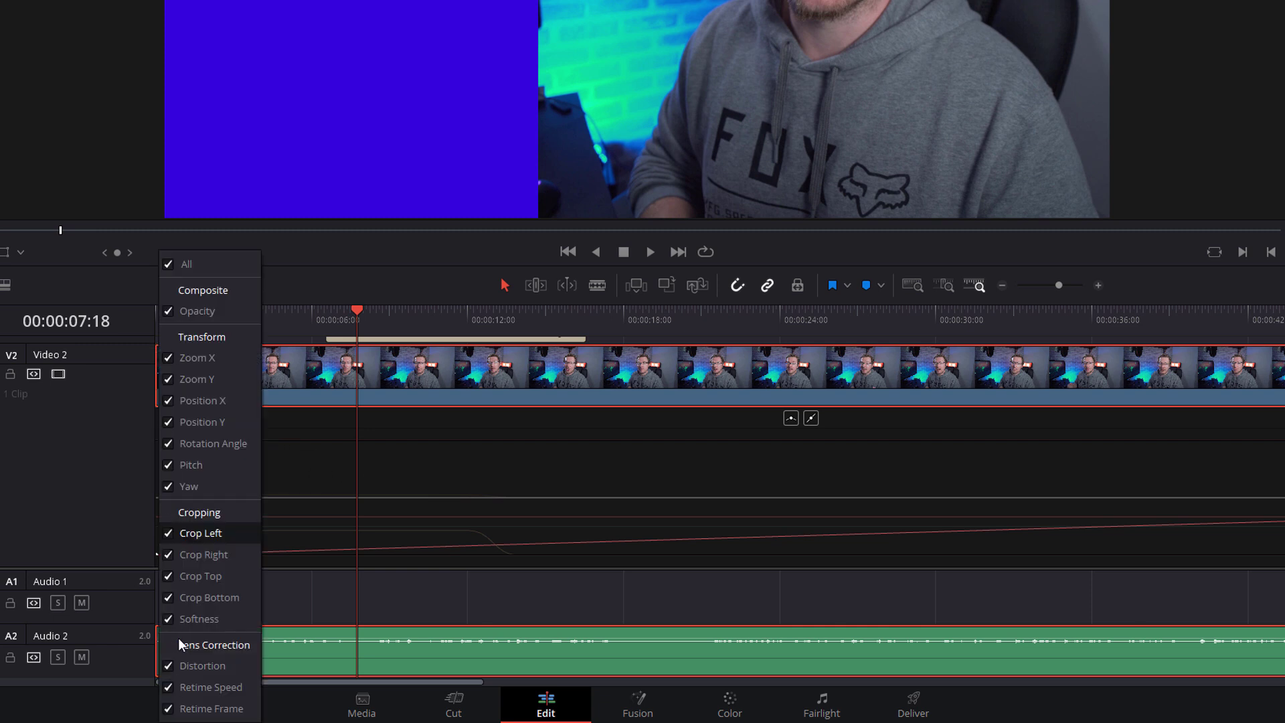
click(171, 264)
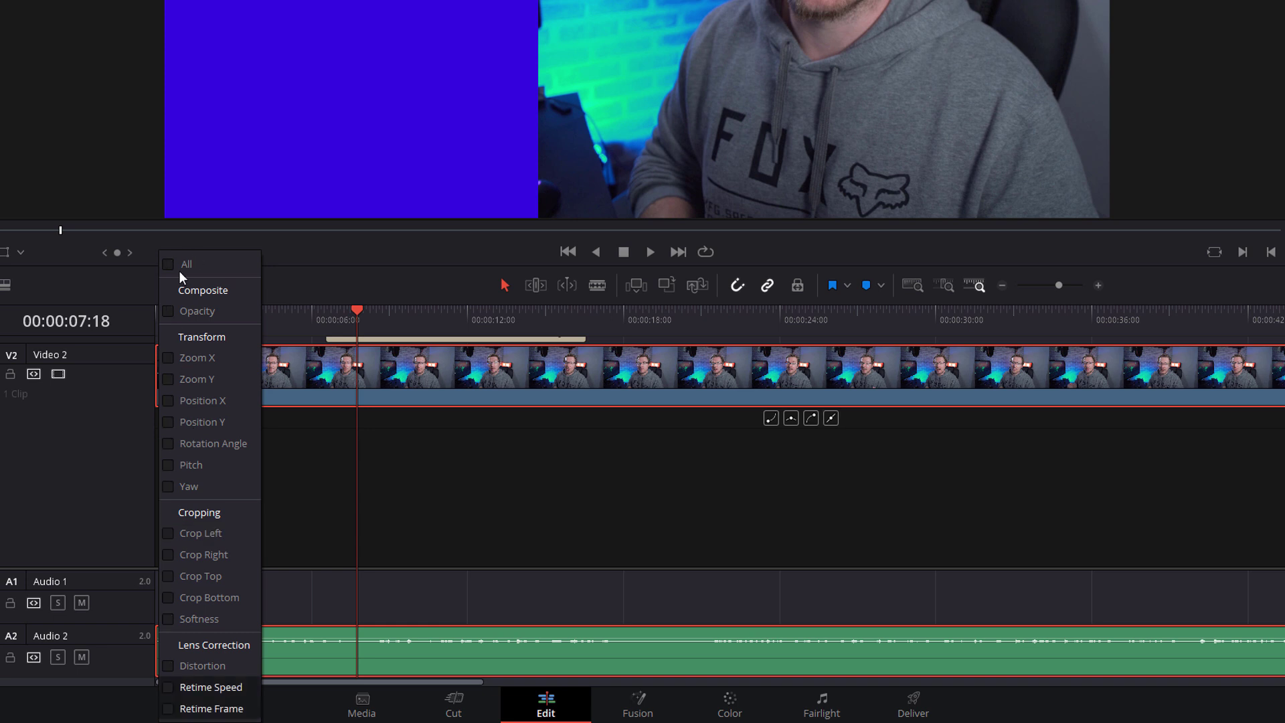
click(169, 265)
click(169, 266)
click(169, 533)
click(483, 466)
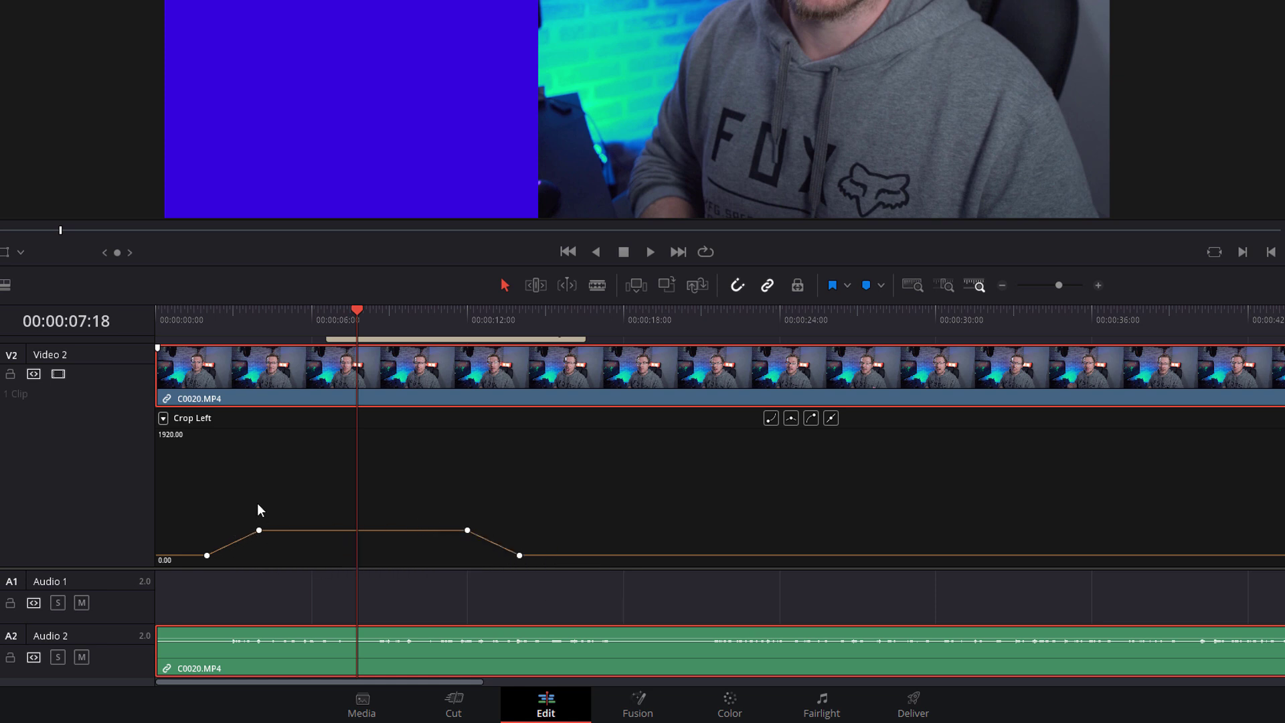
Ease all four Crop Left keyframes into smooth S-curves and play back the result
drag(164, 479, 563, 569)
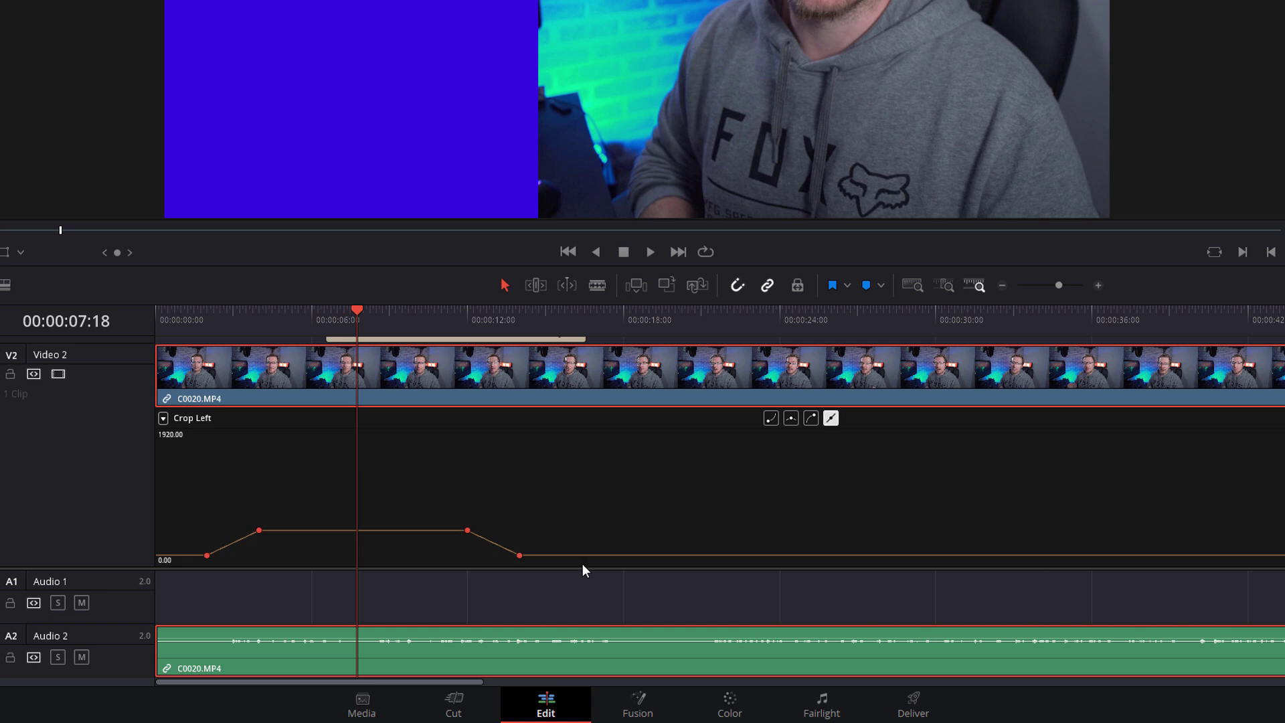
click(791, 418)
click(199, 317)
key(space)
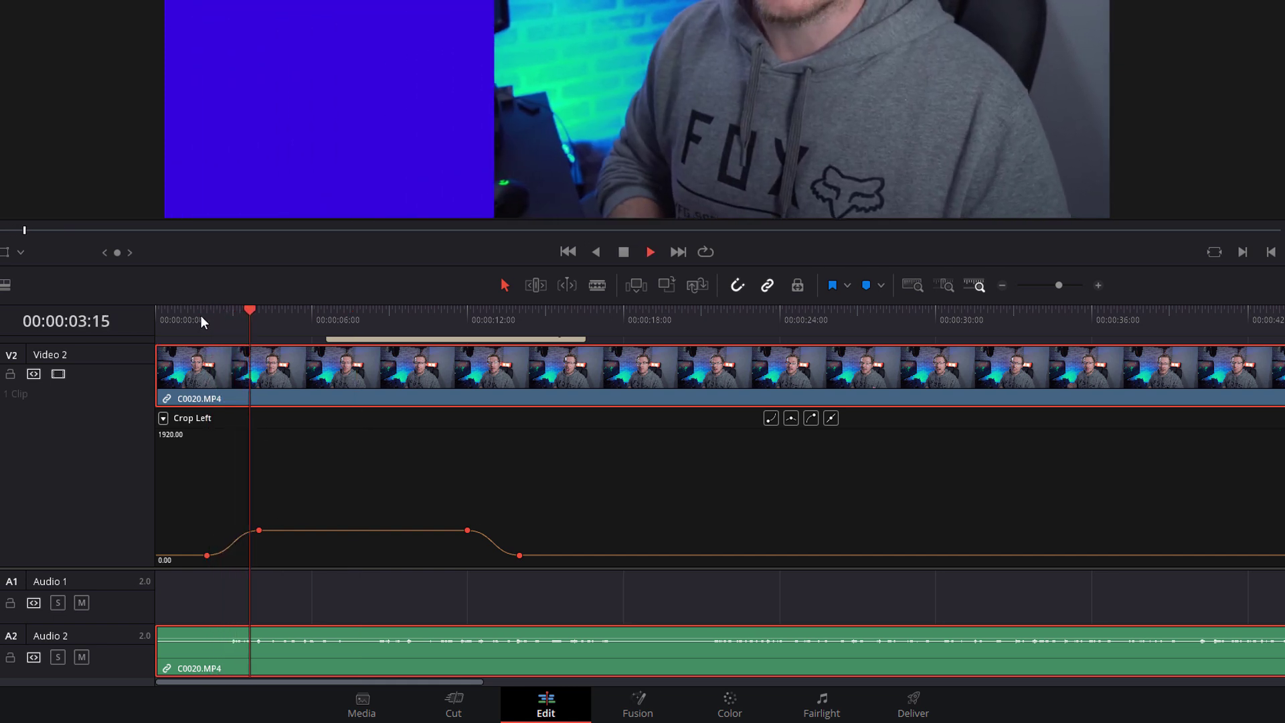
key(space)
Swap the curve editor display from Crop Left to the Position X curve
click(163, 418)
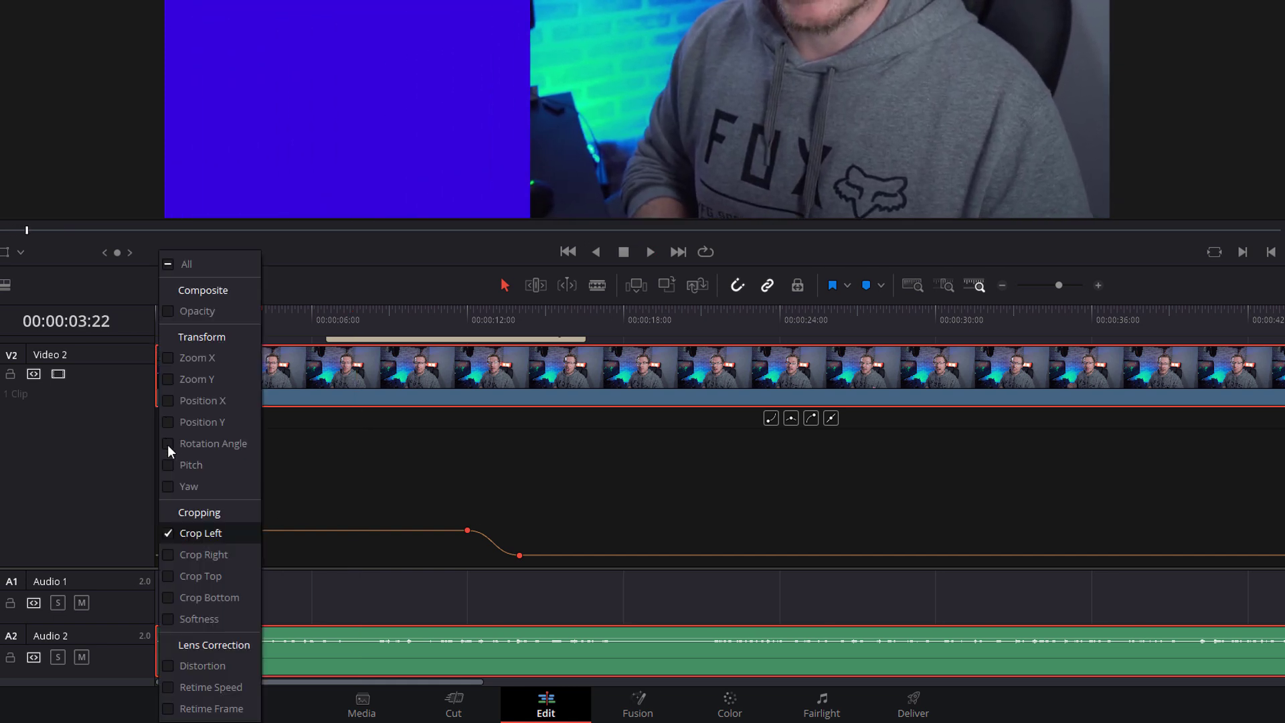
click(167, 535)
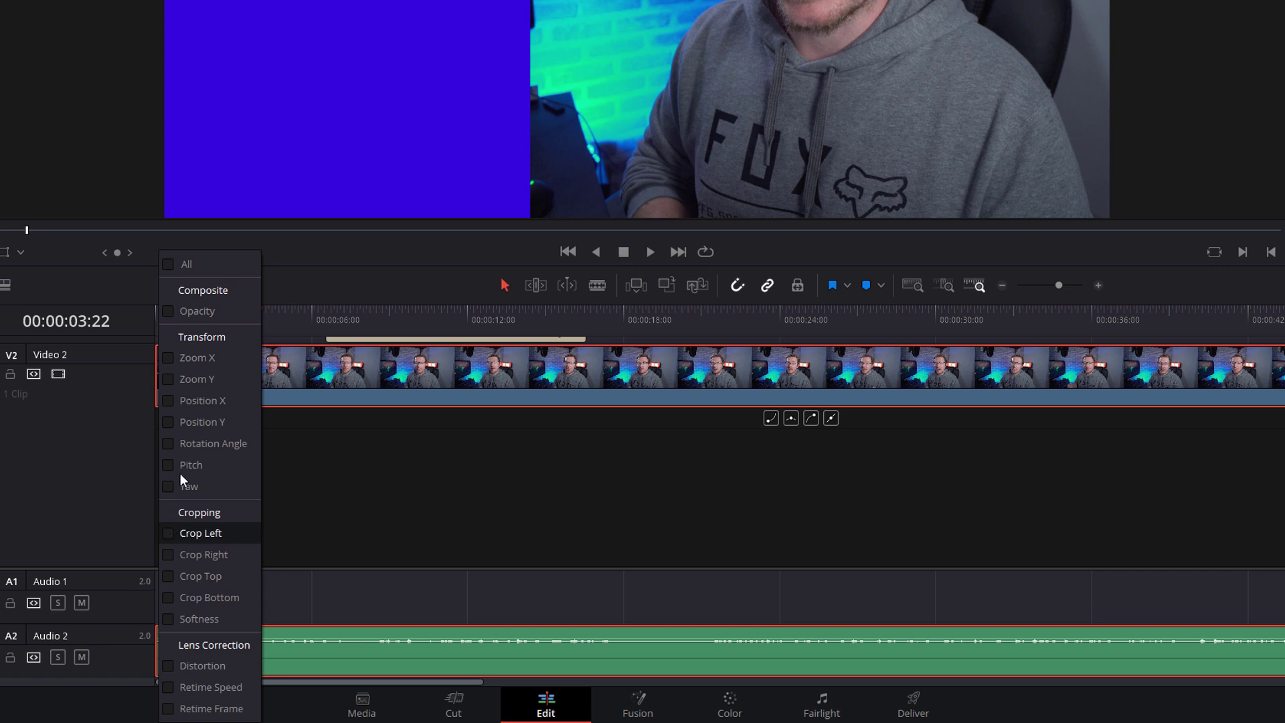
click(170, 403)
click(340, 460)
Raise the second Position X keyframe and drop it back near the baseline, then replay the slide
mouse_move(261, 496)
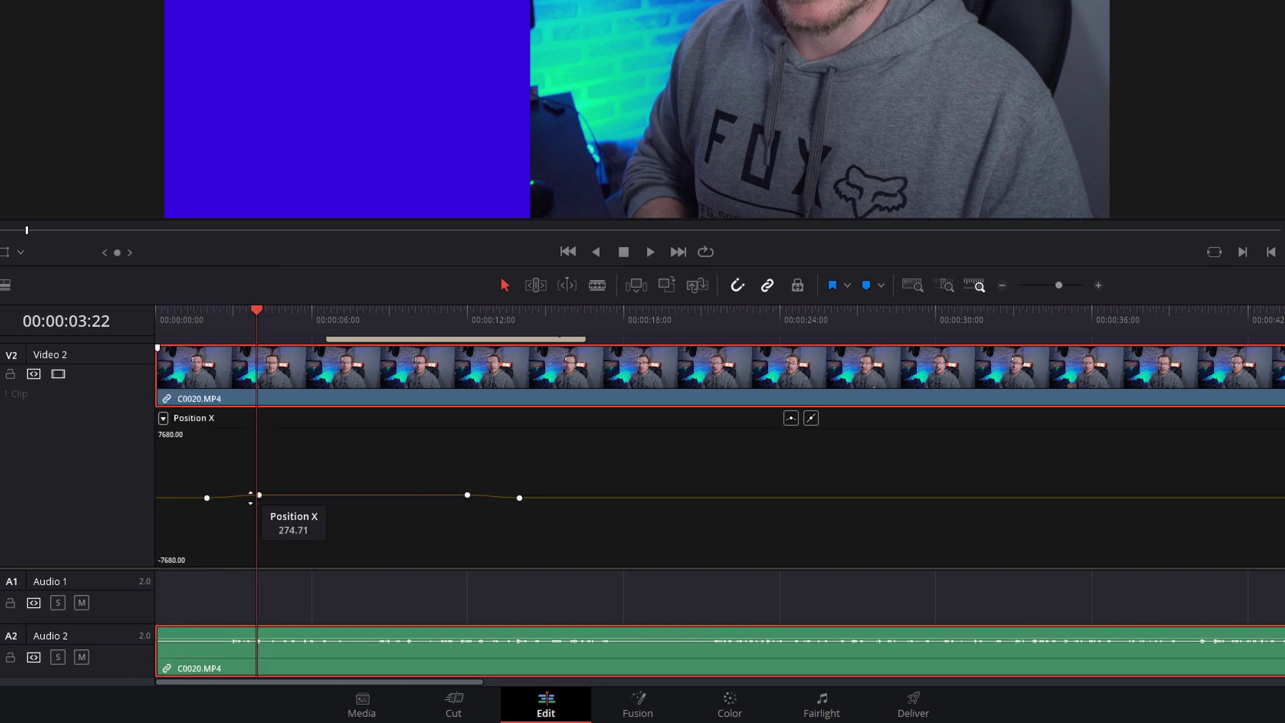
drag(261, 496, 266, 460)
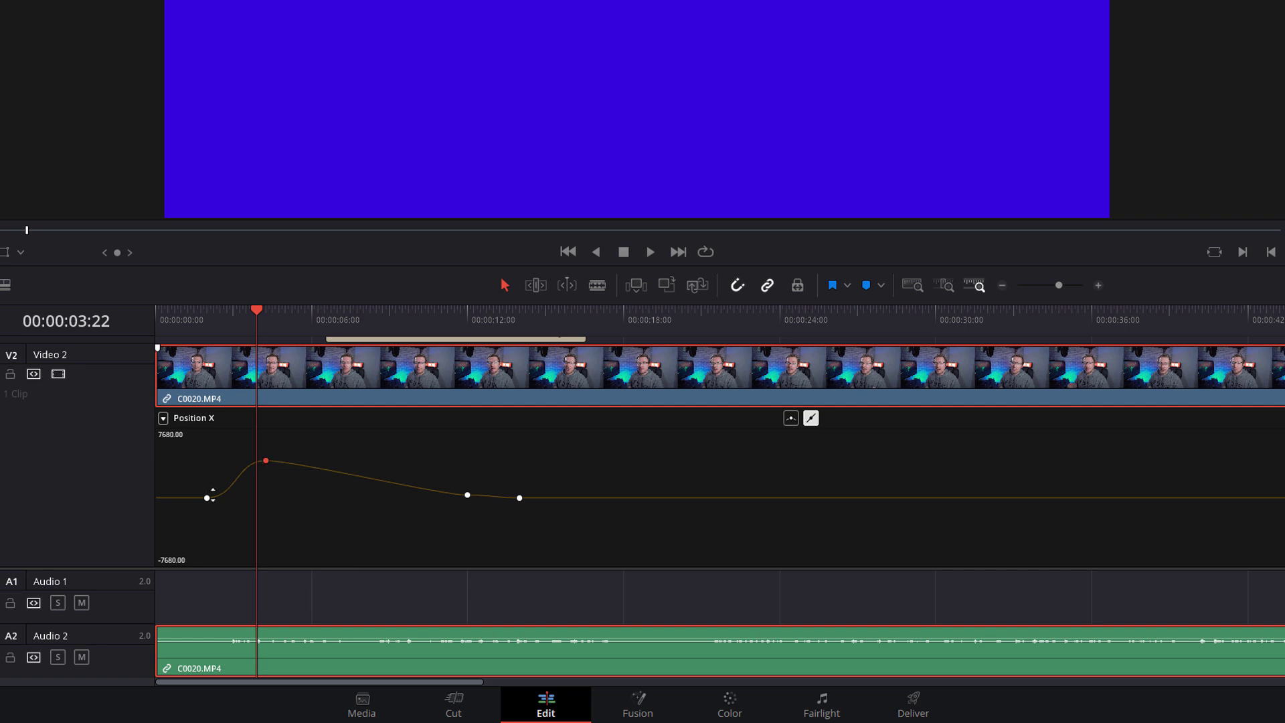
mouse_move(203, 495)
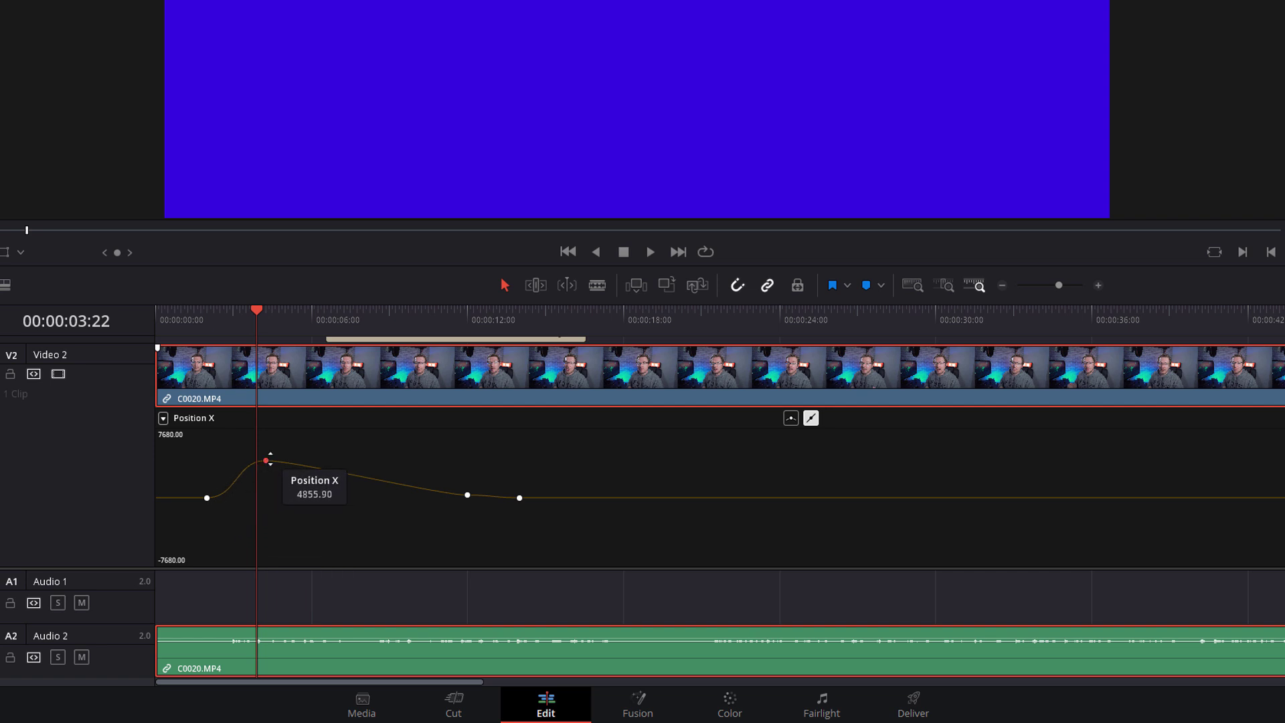
drag(265, 460, 259, 494)
click(207, 320)
key(space)
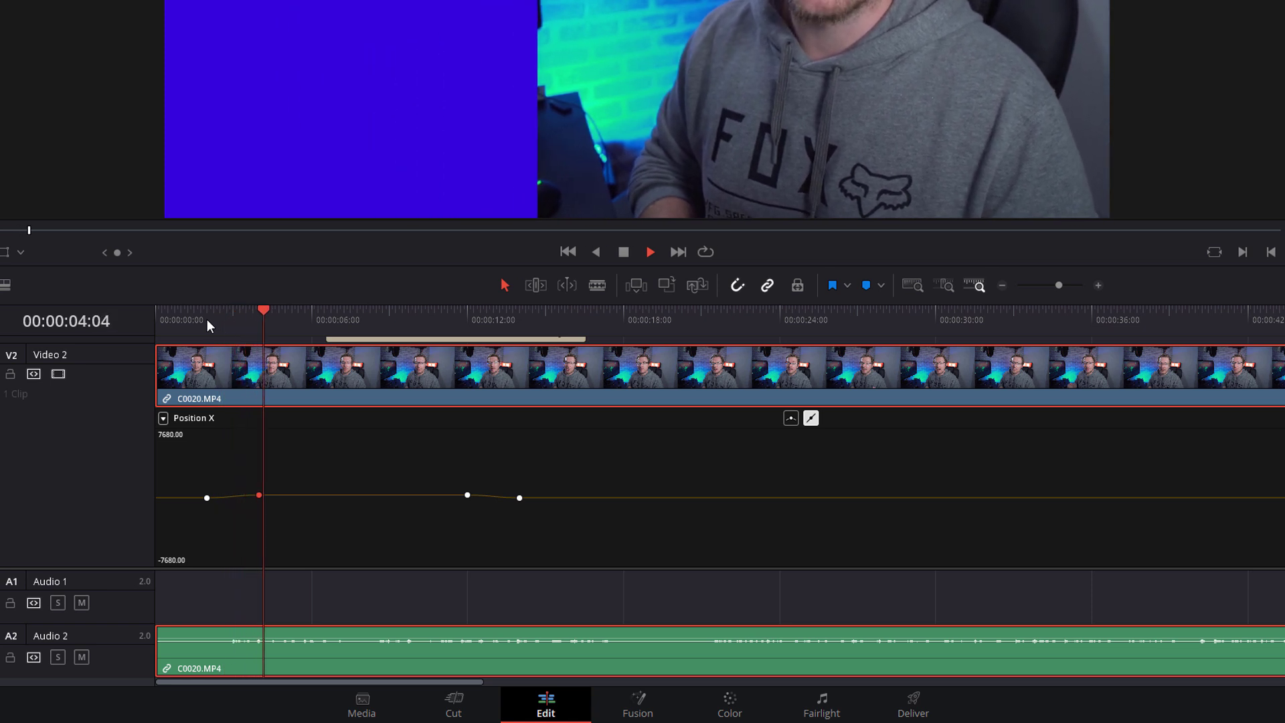
key(space)
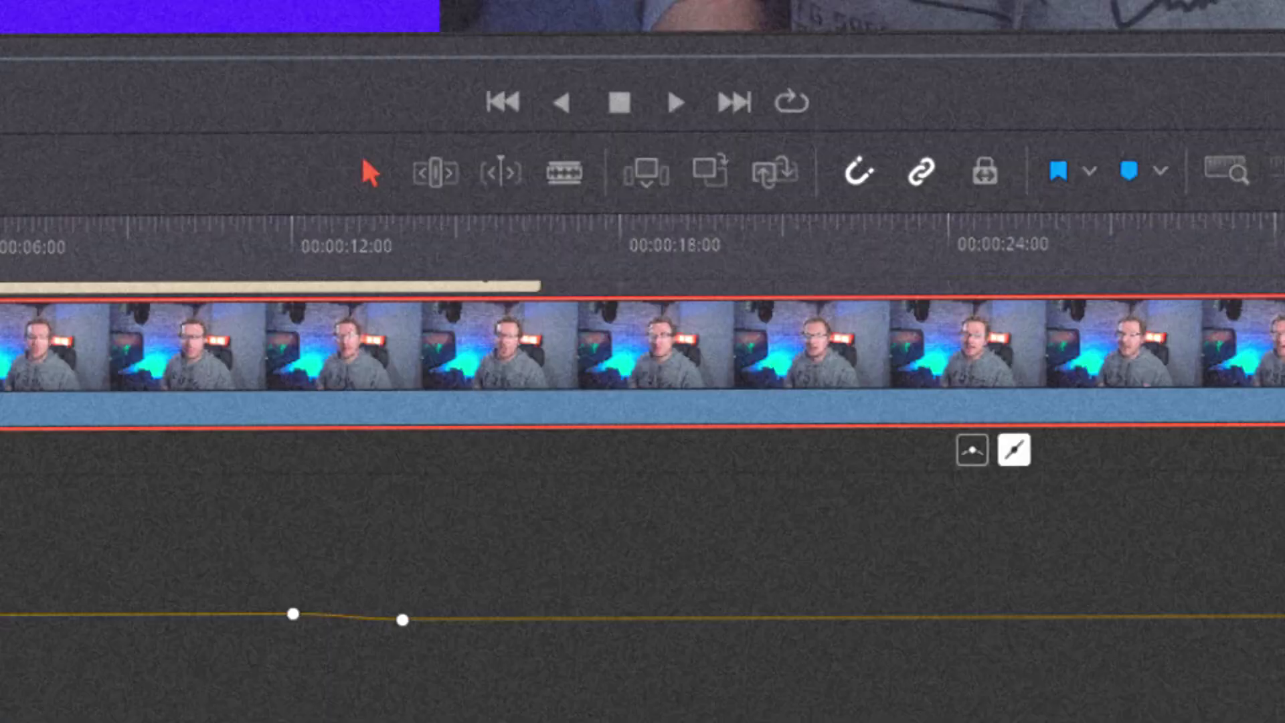